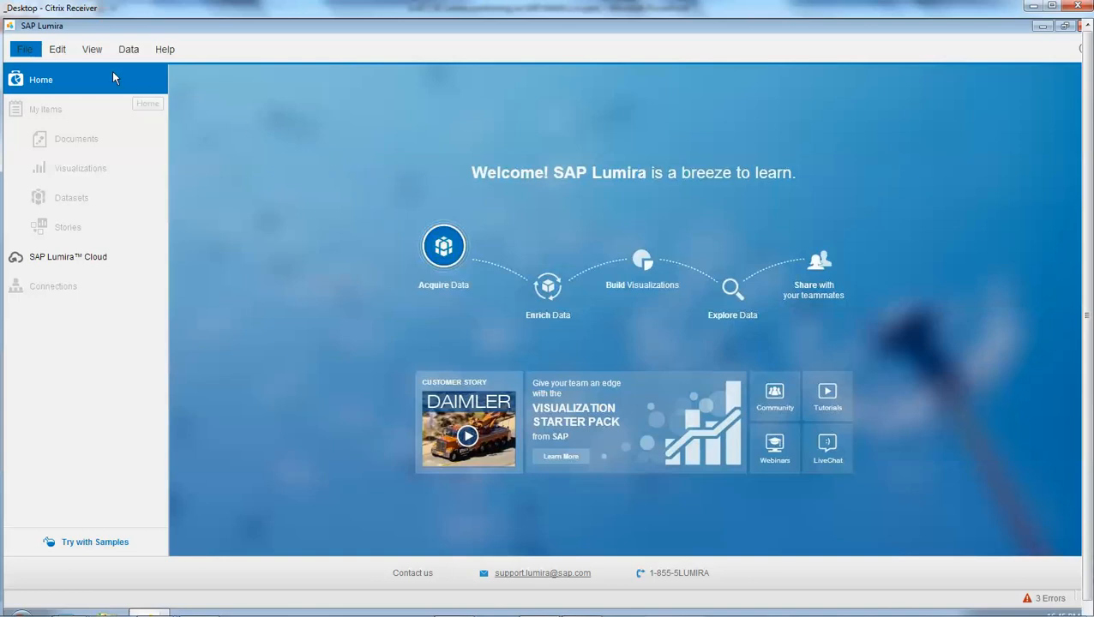
- Start a new dataset using the recently used SAP HANA connection for PurchaseOrderItem
click(26, 49)
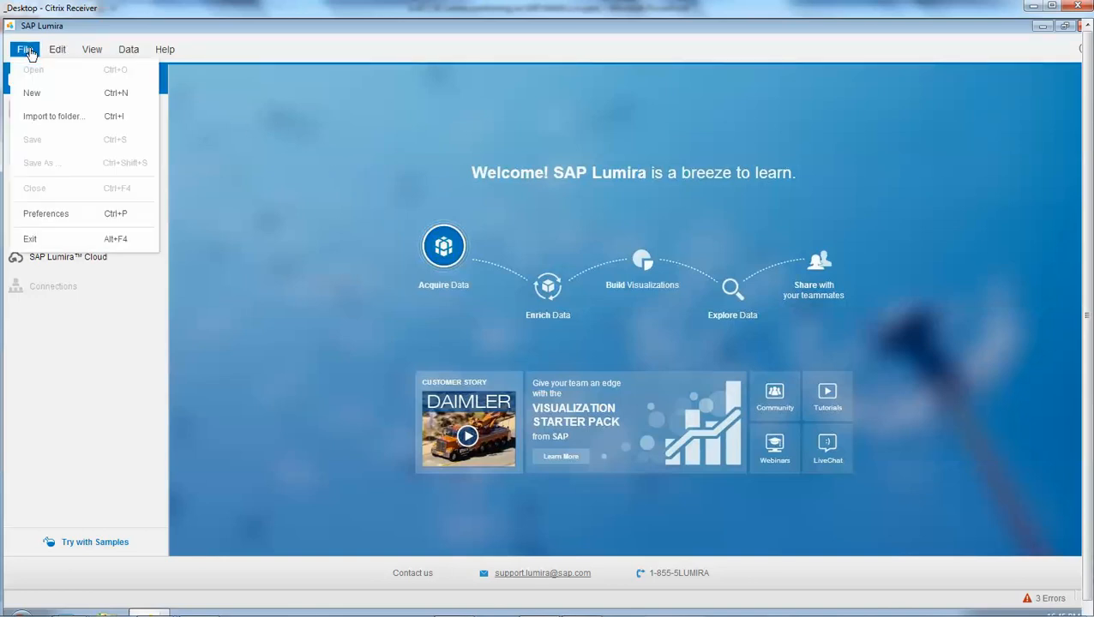
click(32, 96)
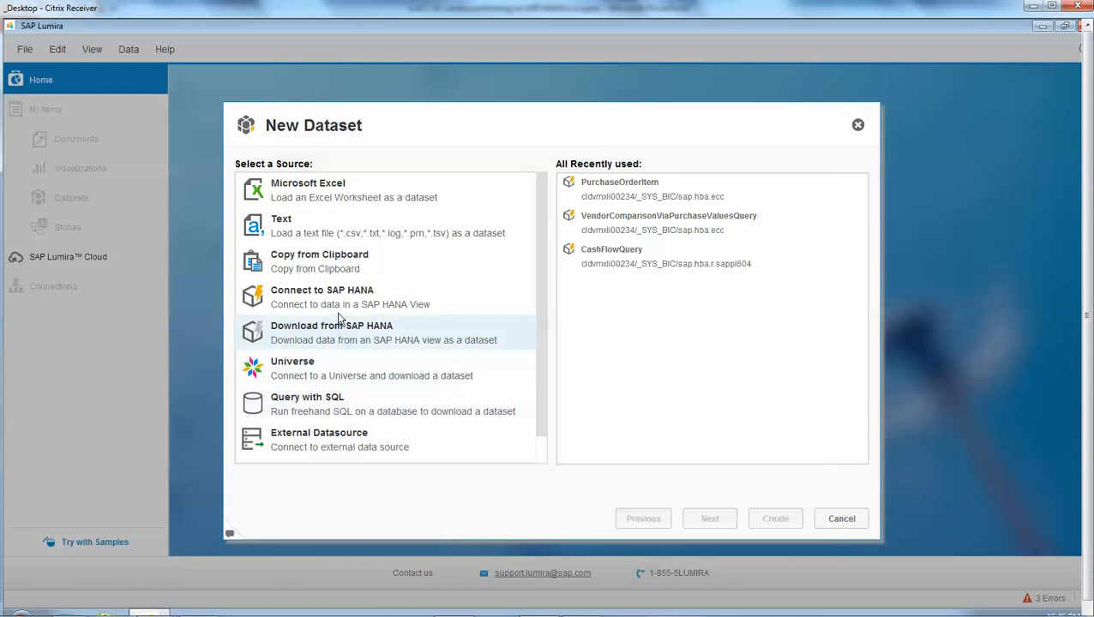
click(338, 304)
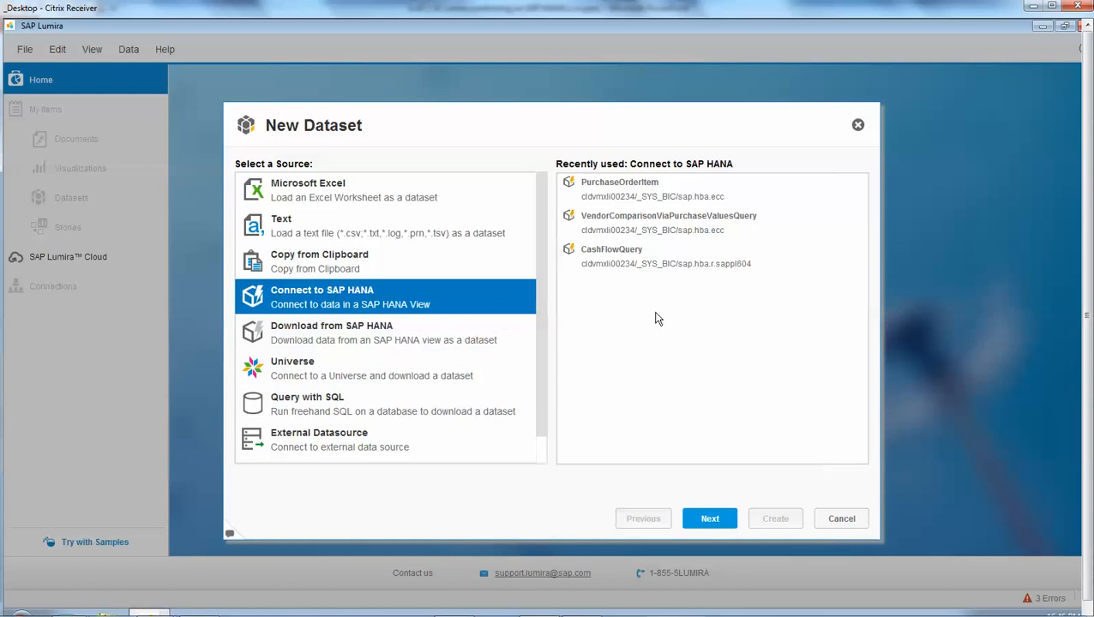
double_click(664, 197)
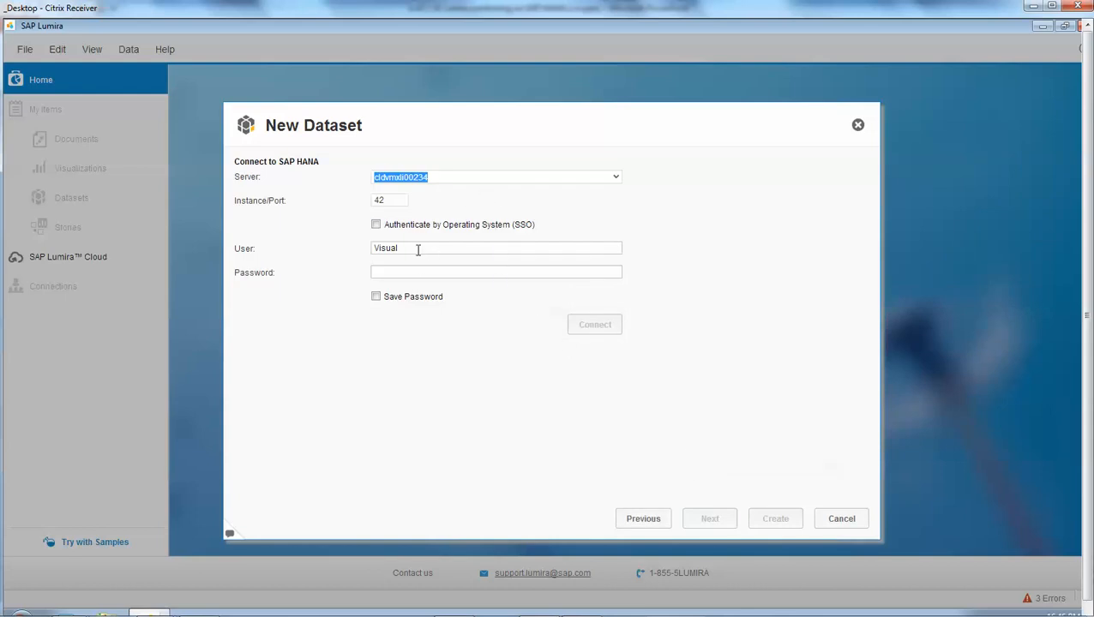
- Enter the account password for the SAP HANA server and connect to it
click(417, 248)
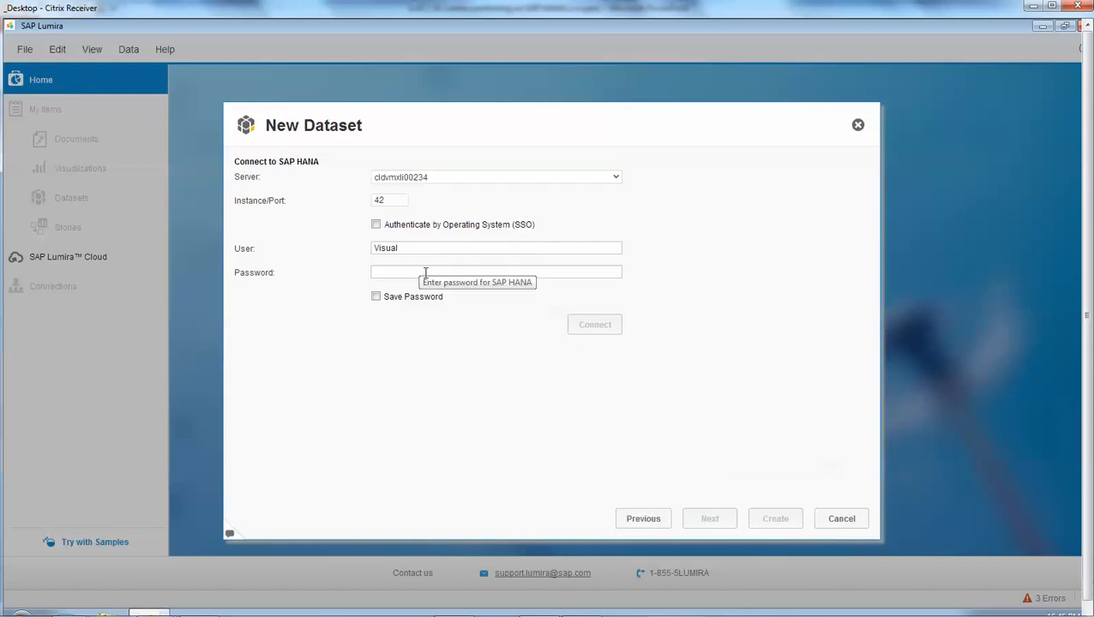
click(425, 273)
text(•••)
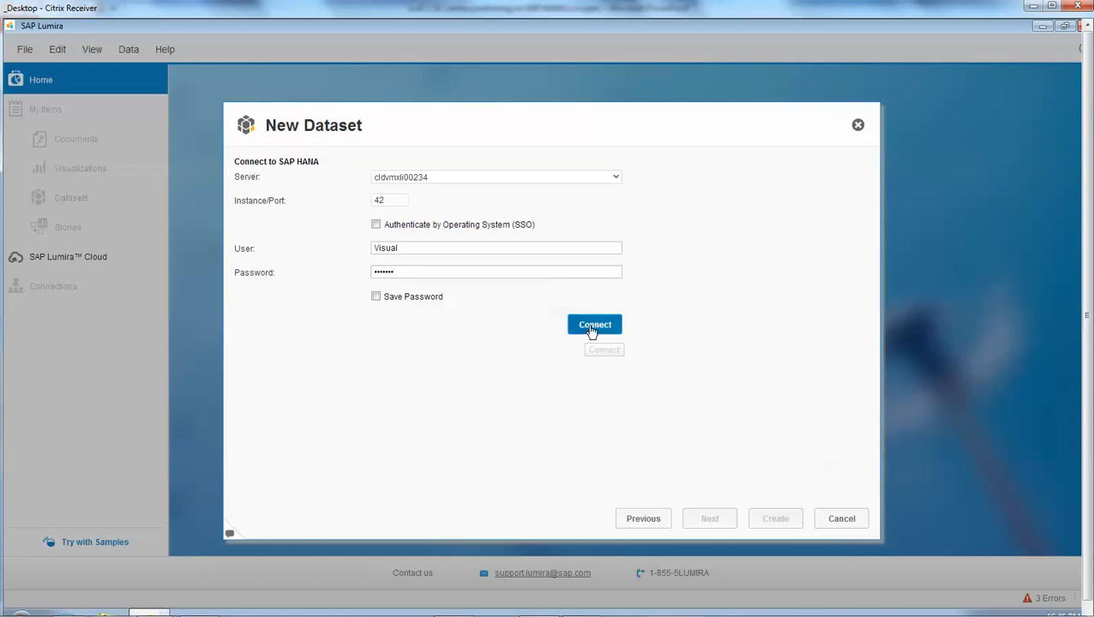
click(590, 329)
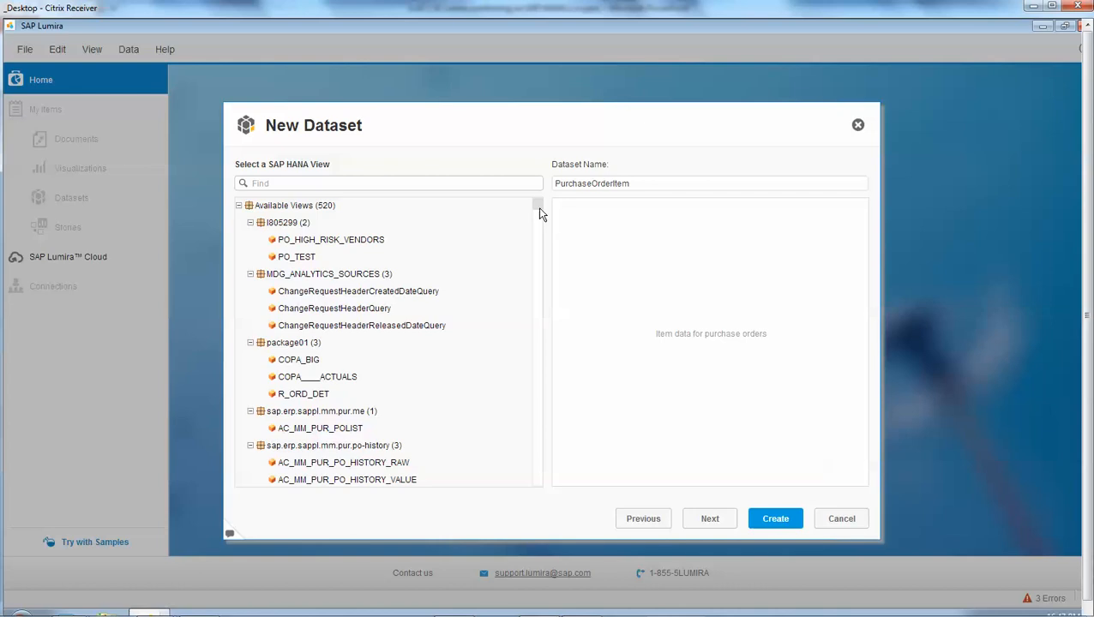
- Create the dataset from the PurchaseOrderItem view, keeping PurchaseOrderItem as the dataset name
drag(540, 212, 549, 416)
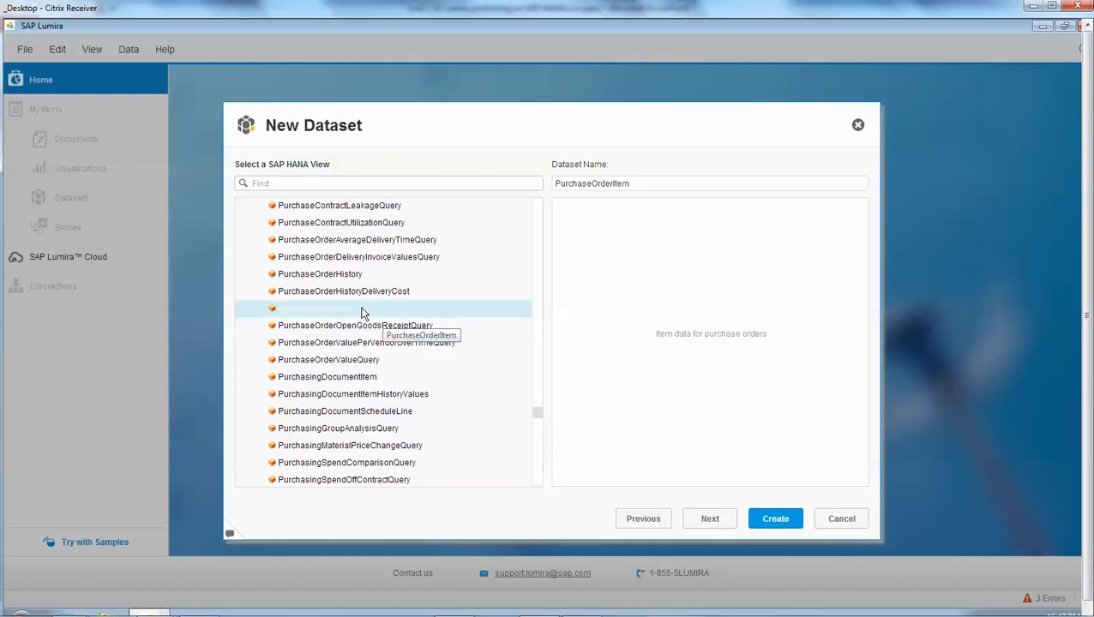
click(776, 519)
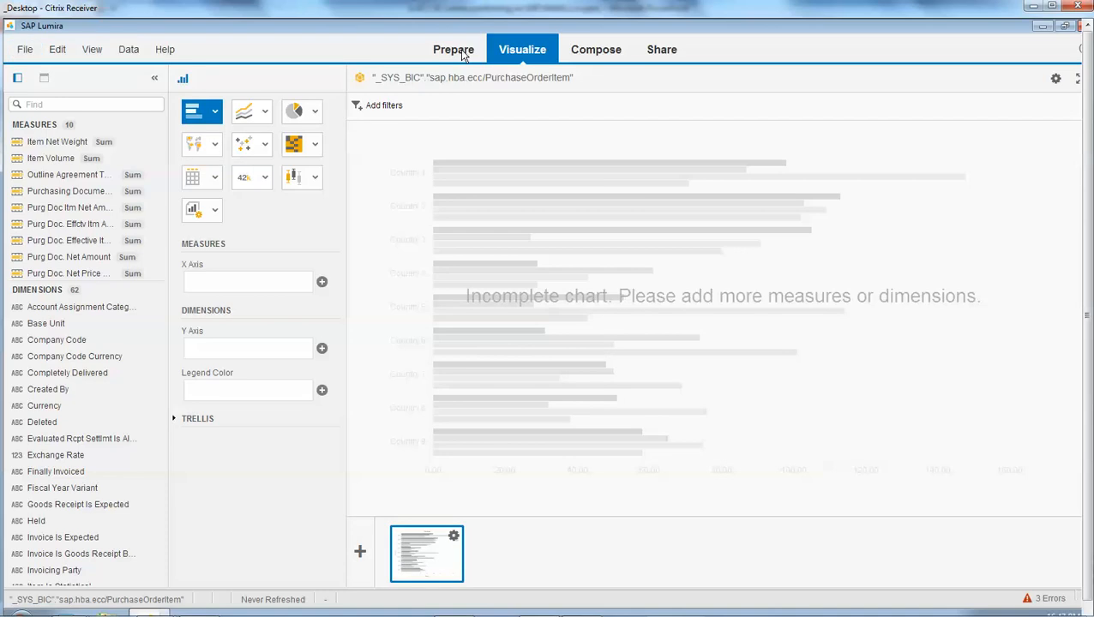
- Review the dataset's columns in data preparation, enlarging the measures list and looking through all the dimensions
click(455, 51)
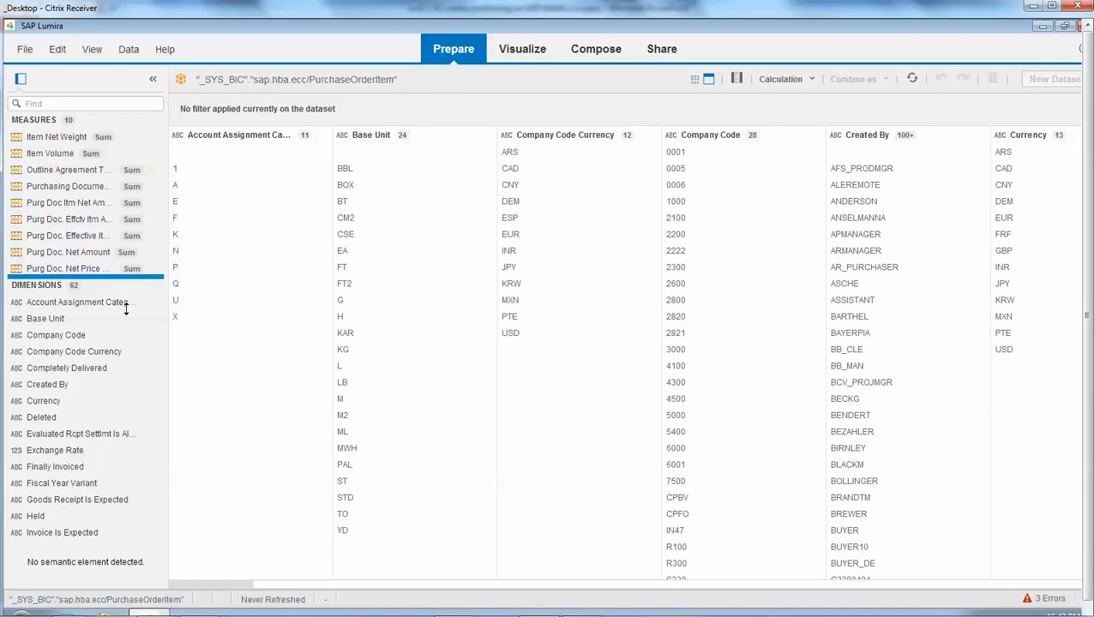
drag(125, 328, 126, 334)
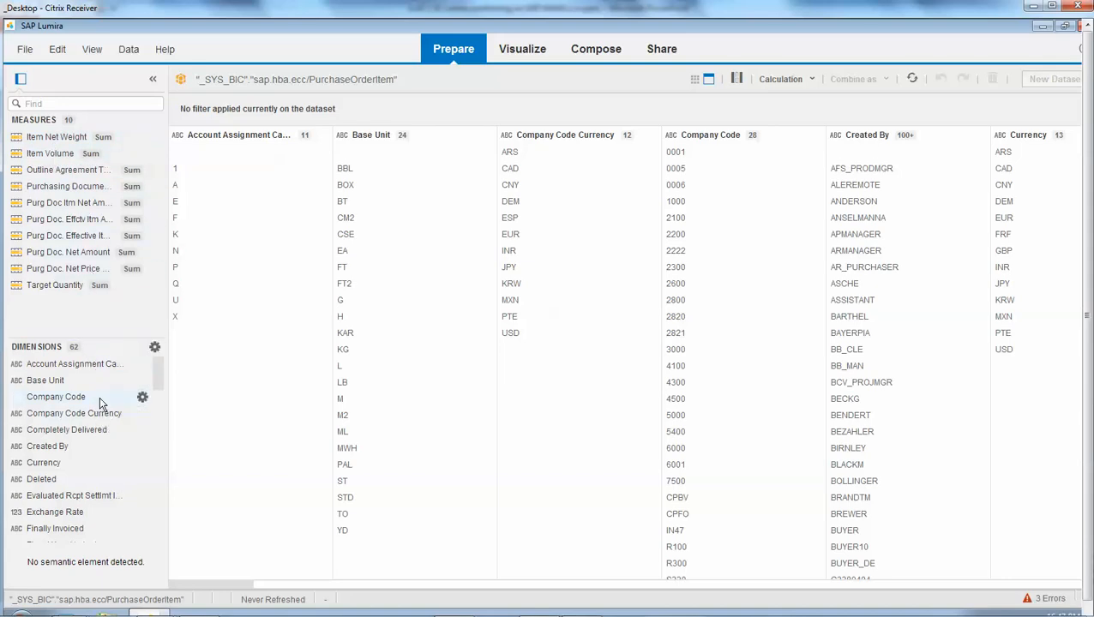
scroll(86, 420, down, 8)
scroll(84, 426, down, 6)
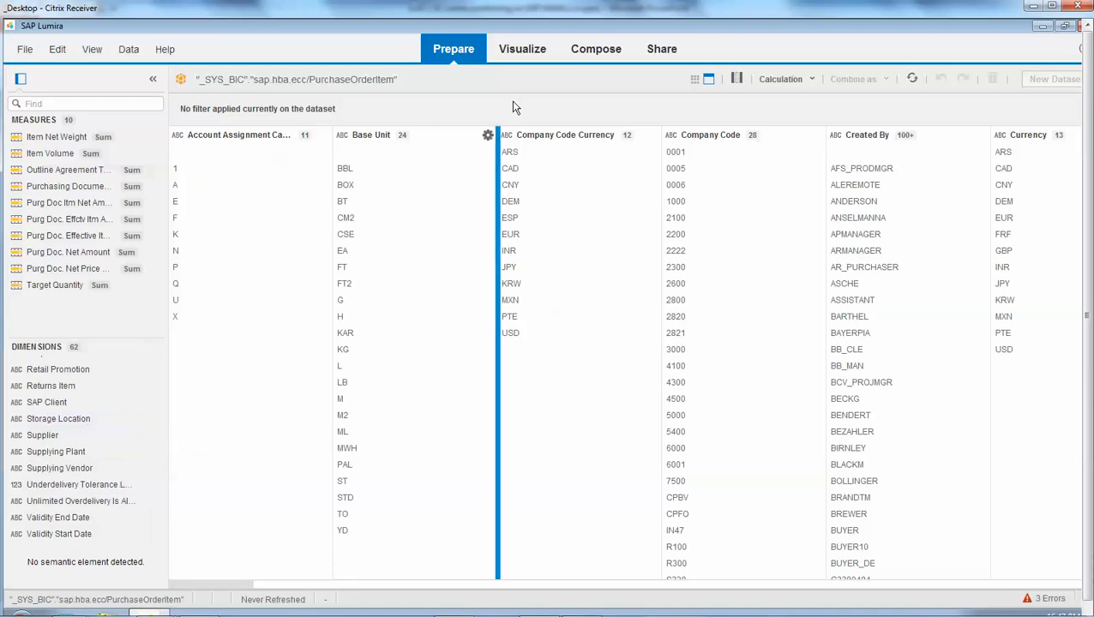
- Return to visualization and examine the available chart types, including bar, line, pie, geographic, scatter, map, numeric and other charts
click(522, 51)
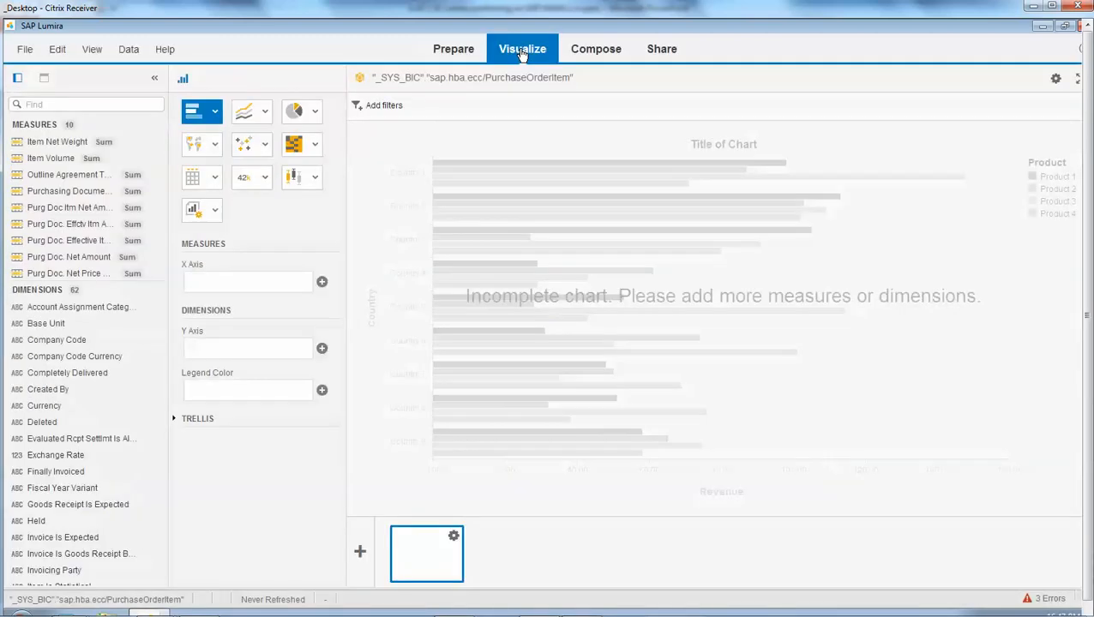
click(215, 114)
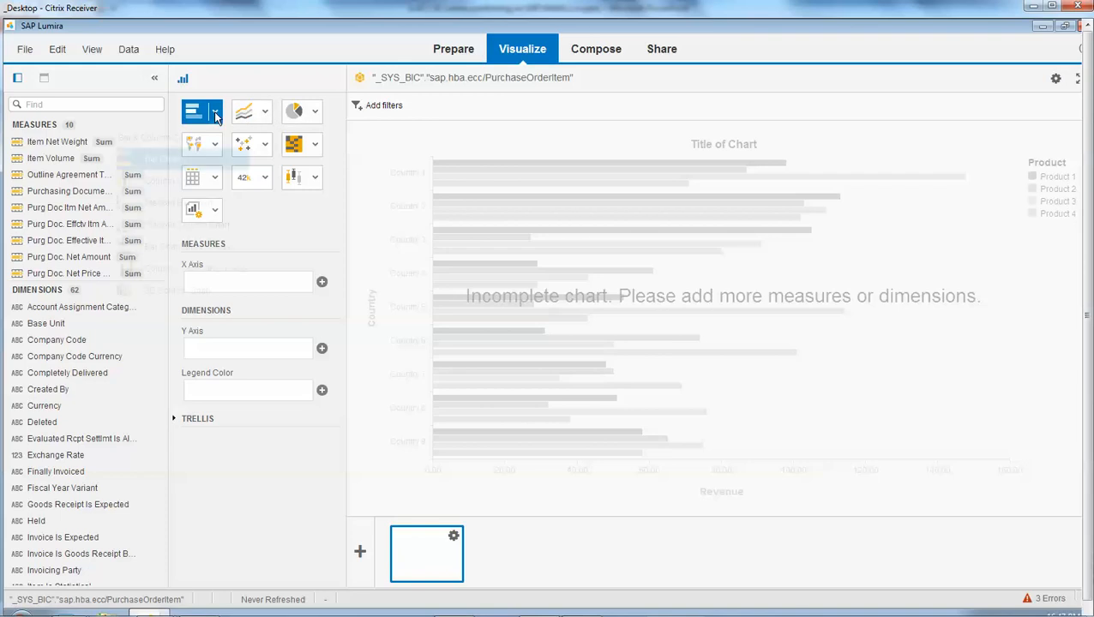
click(266, 113)
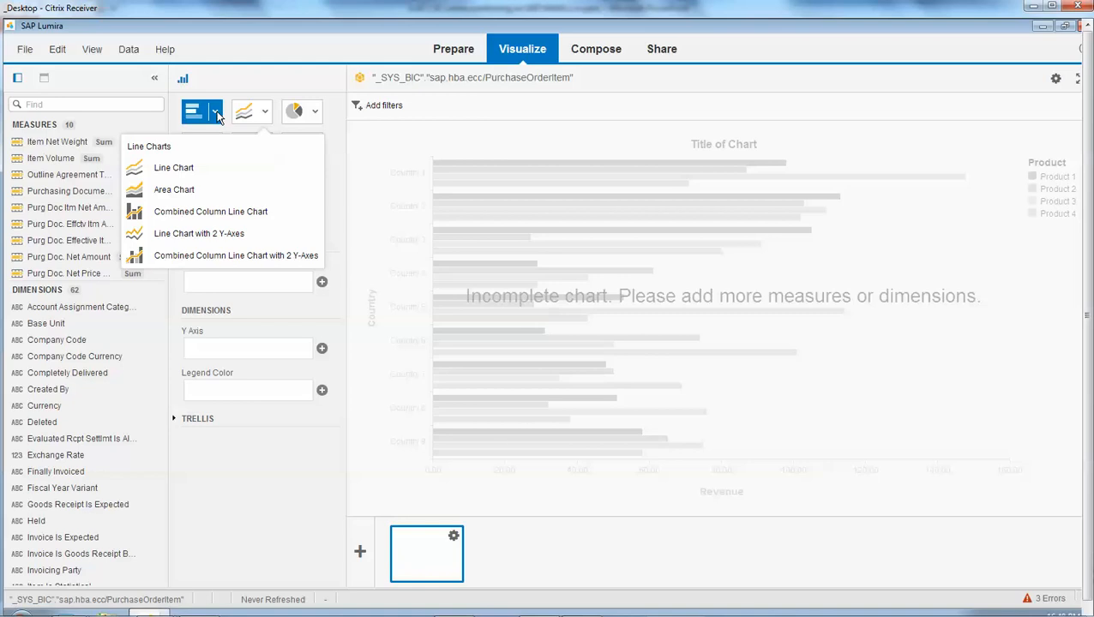
click(267, 114)
click(317, 114)
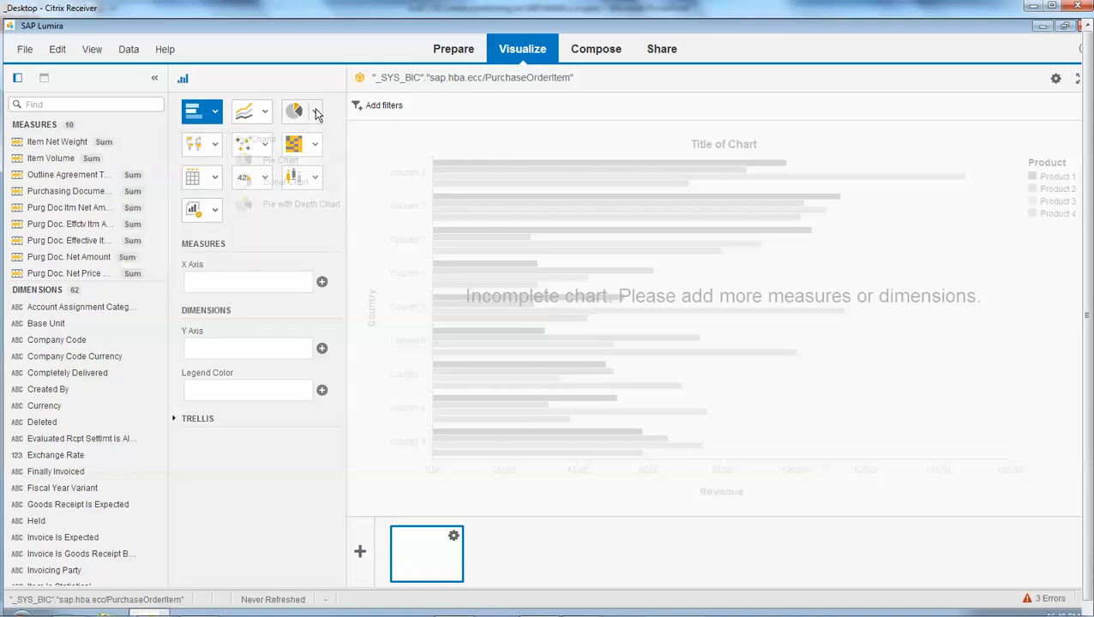
click(215, 145)
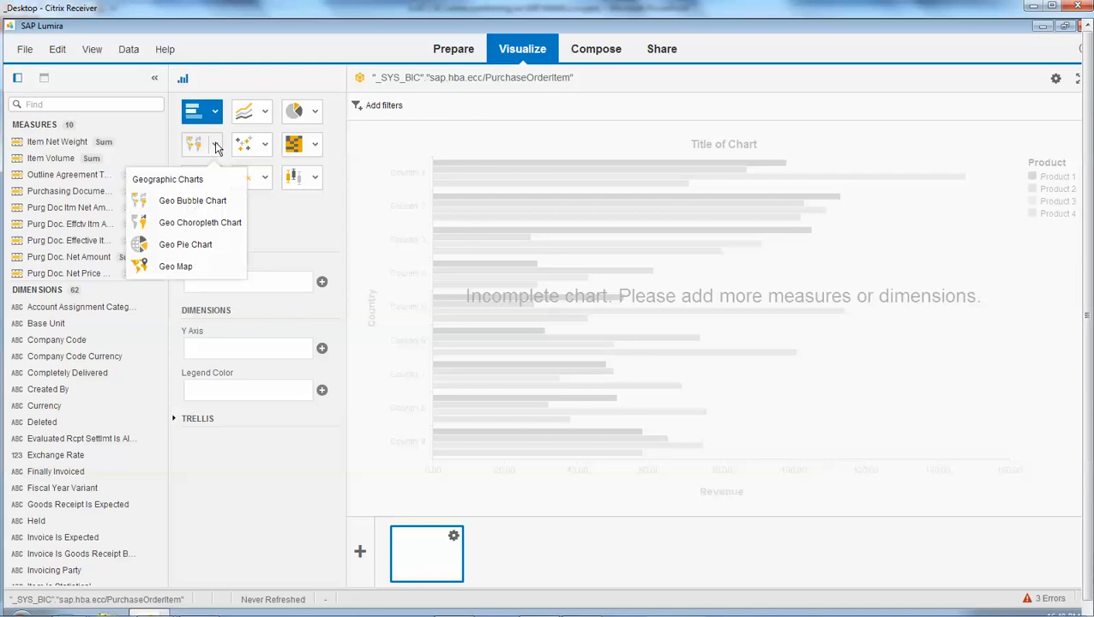
click(266, 147)
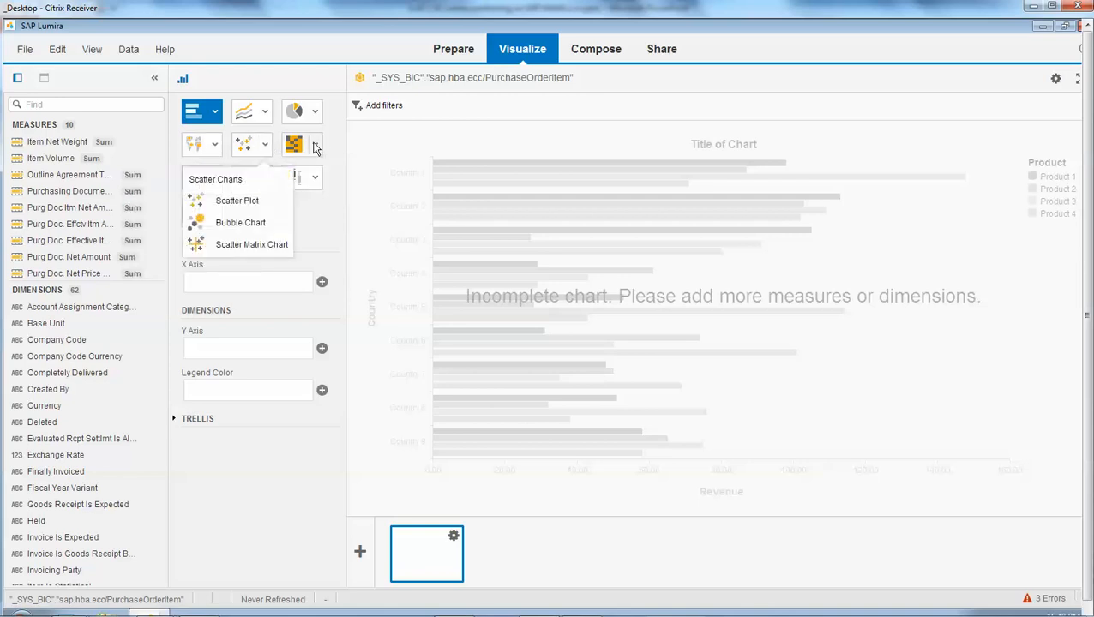
click(314, 147)
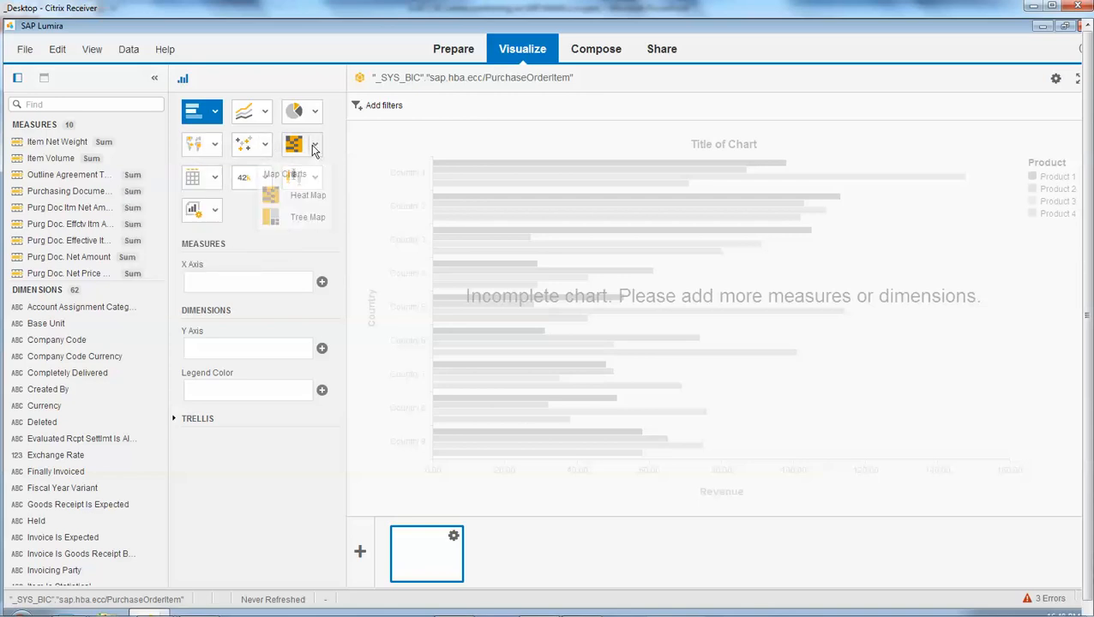
click(245, 180)
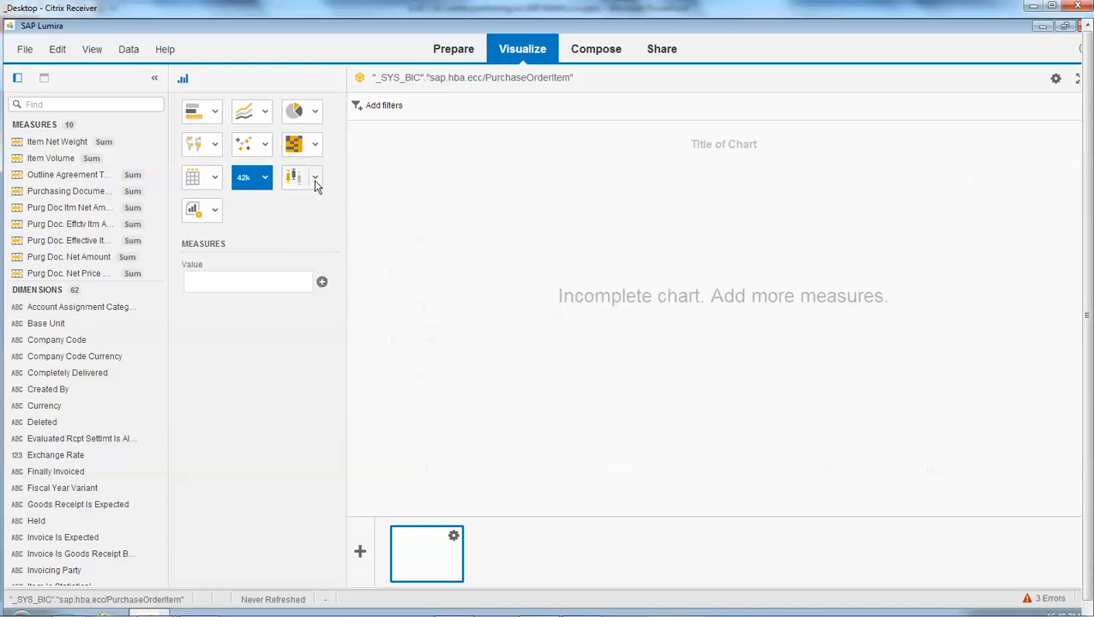
click(315, 180)
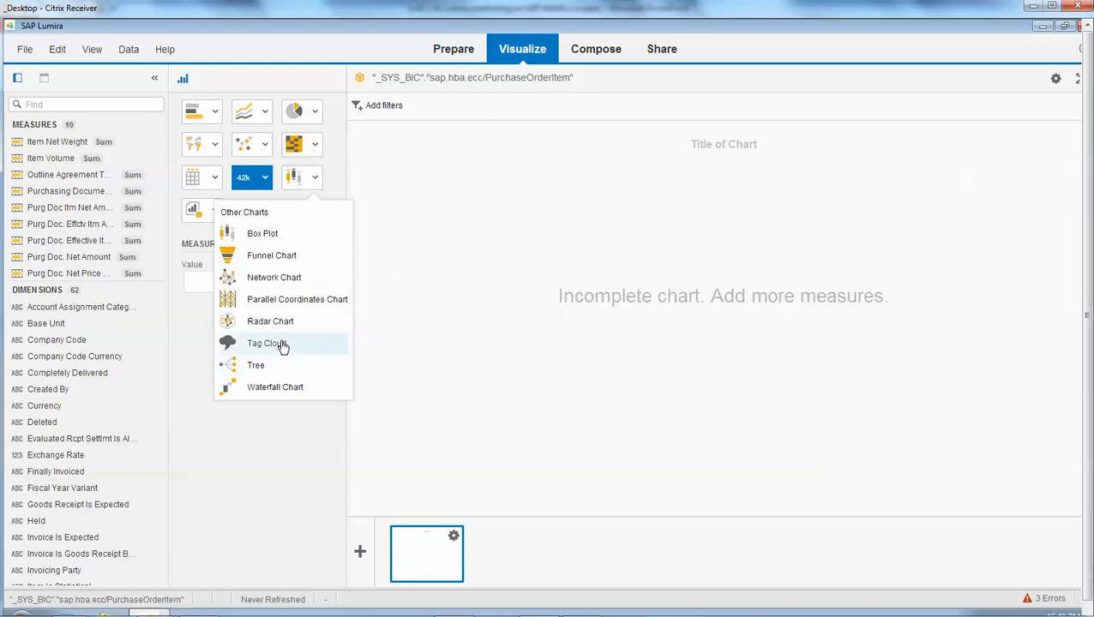
- Build a stacked bar chart with Purg Doc. Effctv Itm Amt in Co Cde Crcy and Purg Doc. Effective Item Amount on the X axis
click(214, 111)
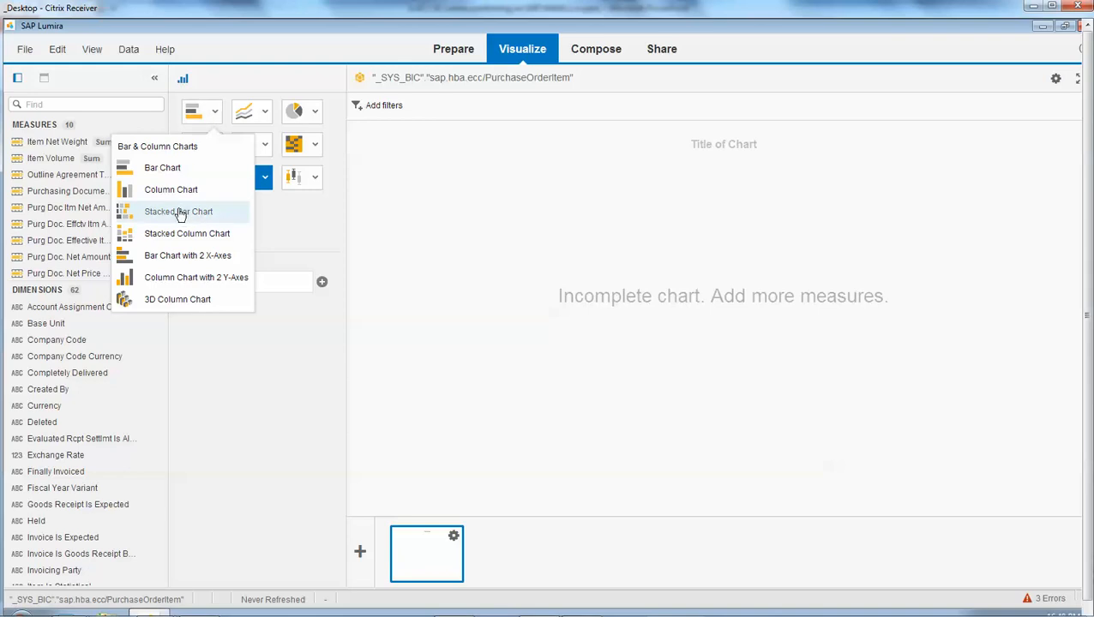
click(180, 213)
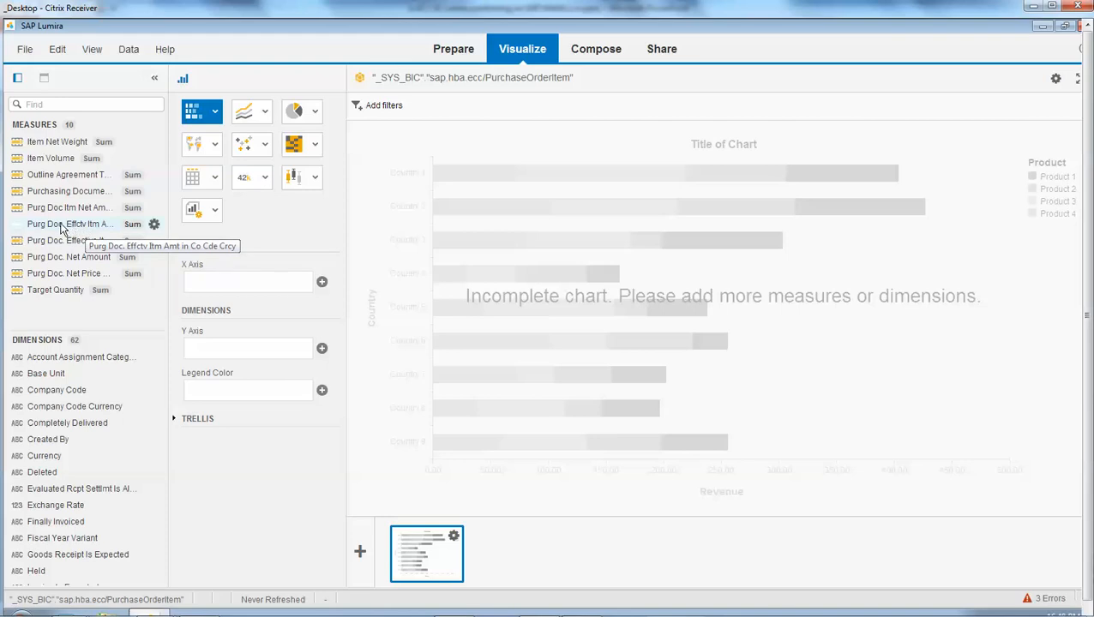
drag(60, 230, 234, 286)
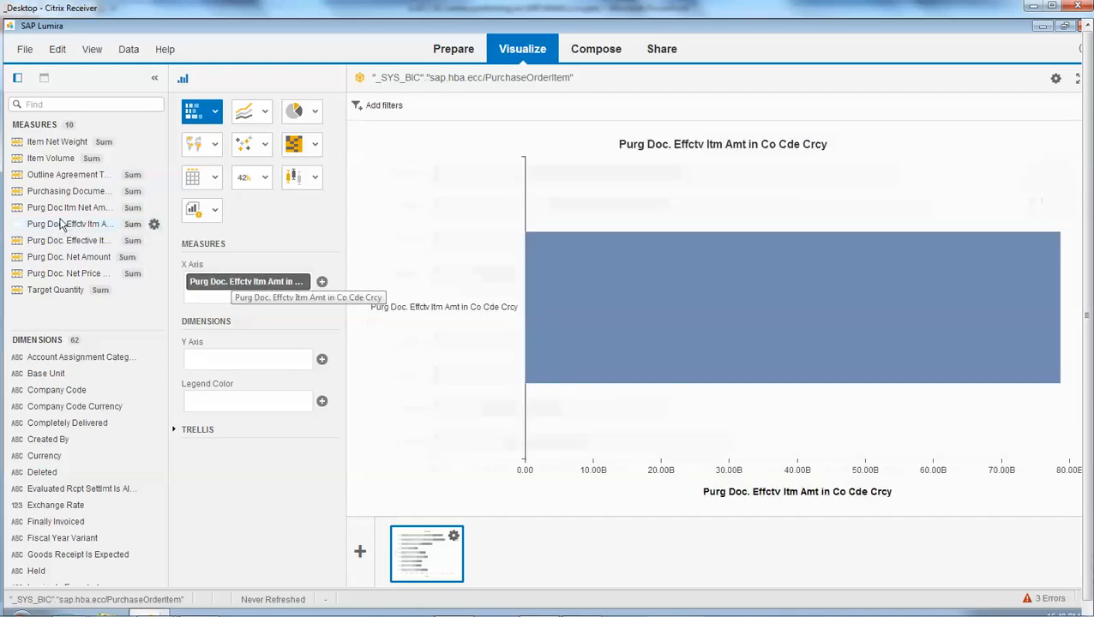
drag(67, 241, 242, 297)
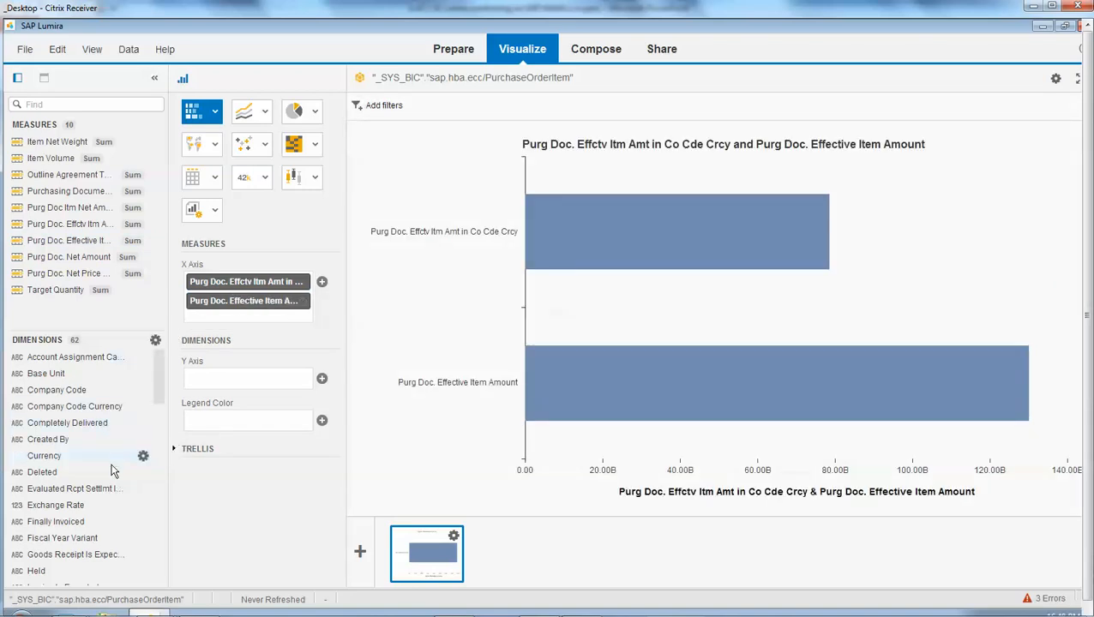
- Add the Profit Center dimension to the chart's Y axis
scroll(111, 469, down, 10)
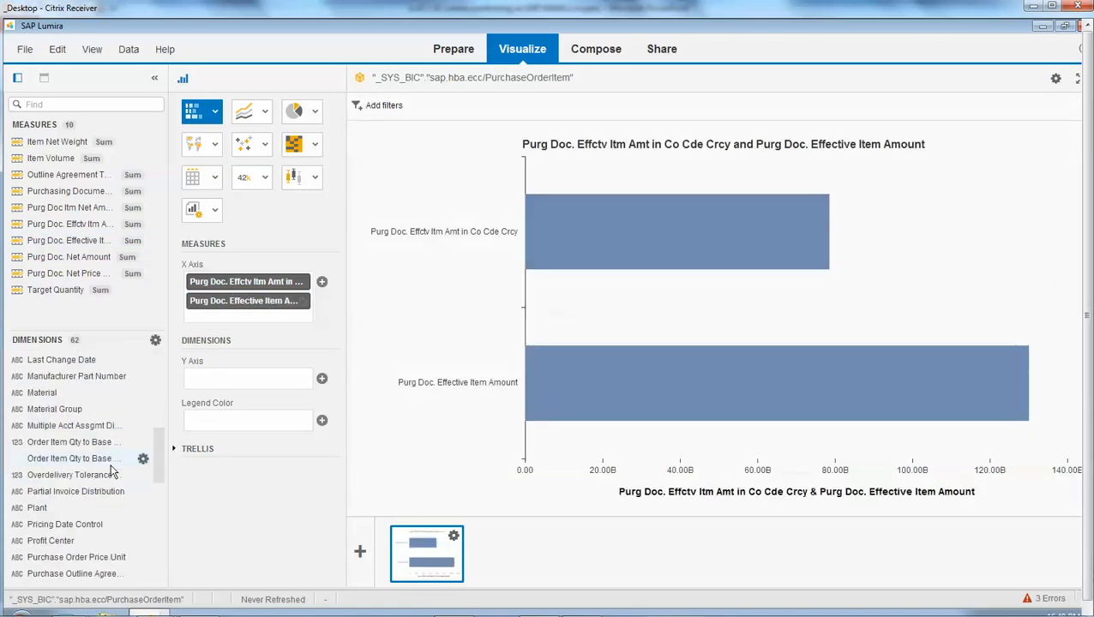
scroll(112, 470, down, 4)
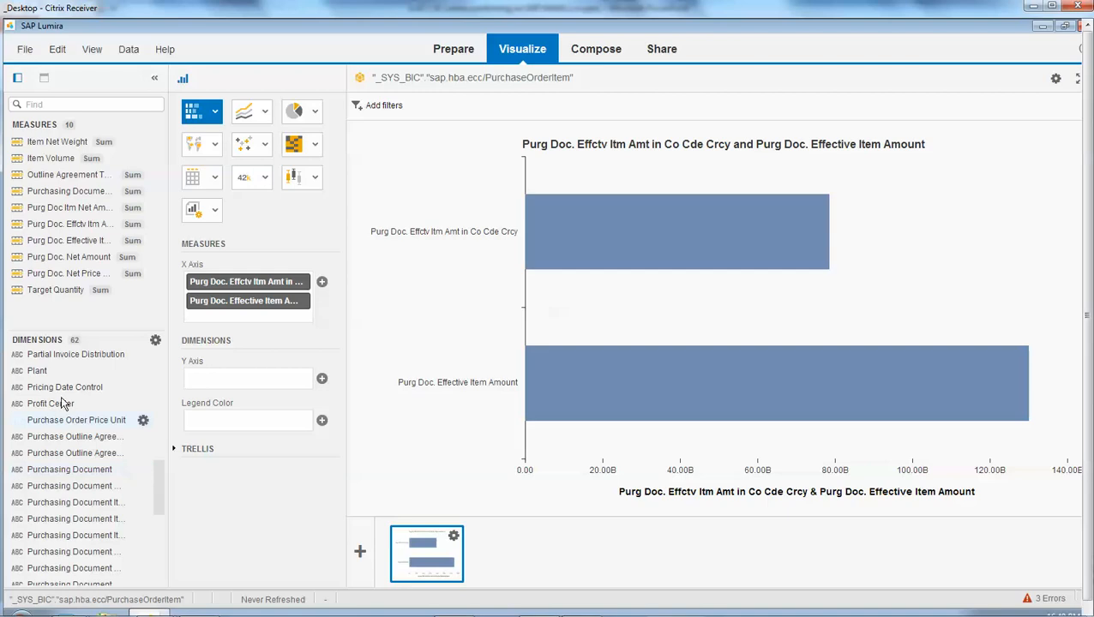
drag(56, 403, 233, 382)
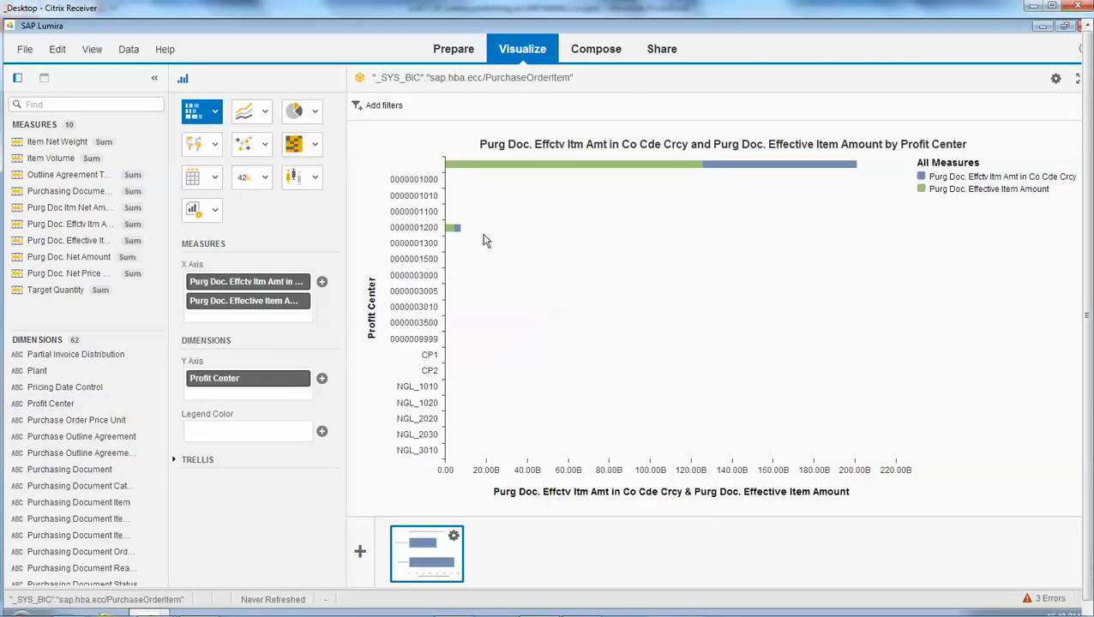
drag(271, 374, 435, 105)
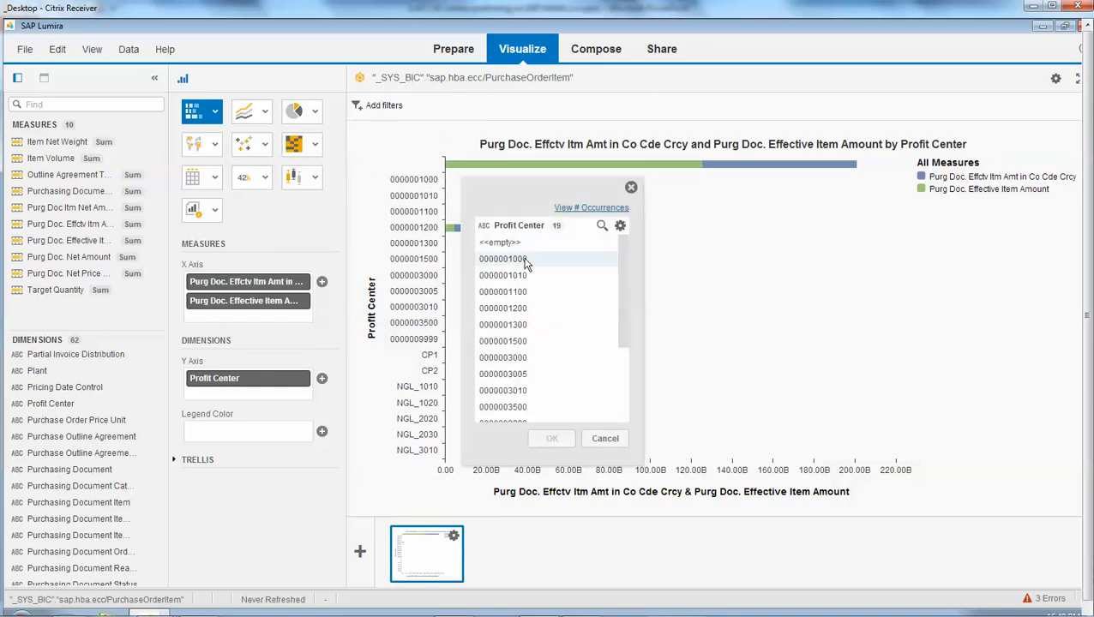
click(515, 258)
drag(621, 257, 624, 348)
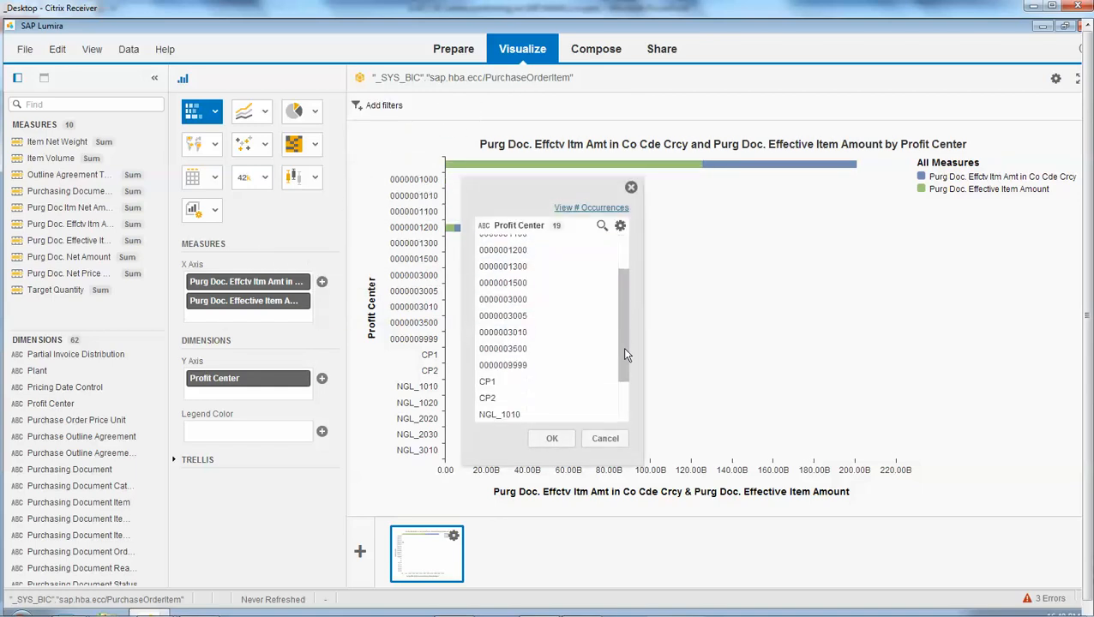
shift+click(521, 421)
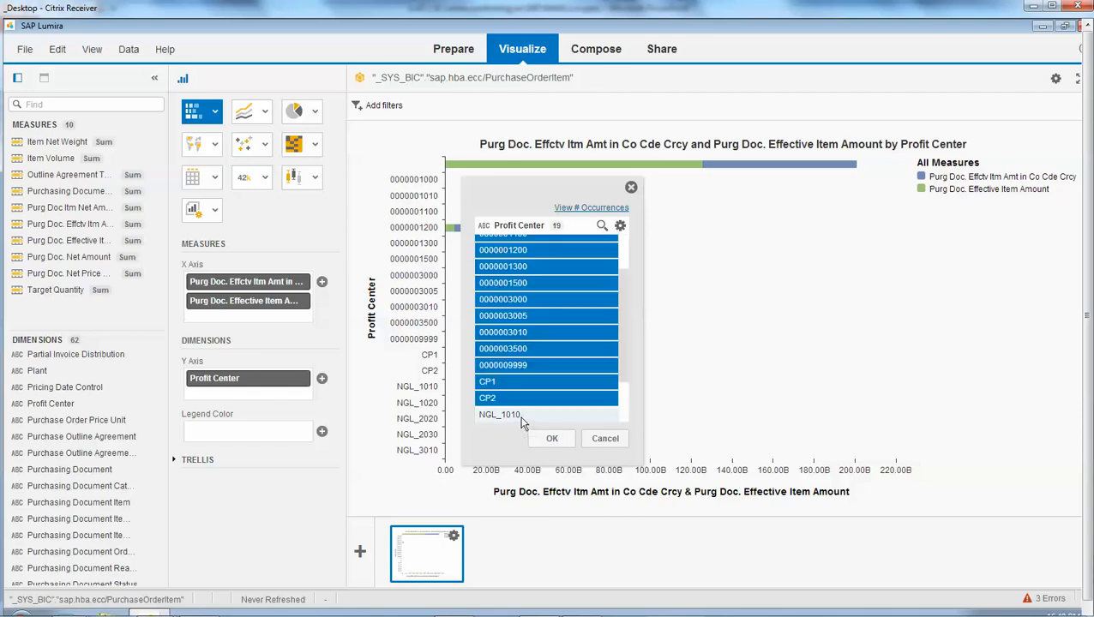
click(552, 438)
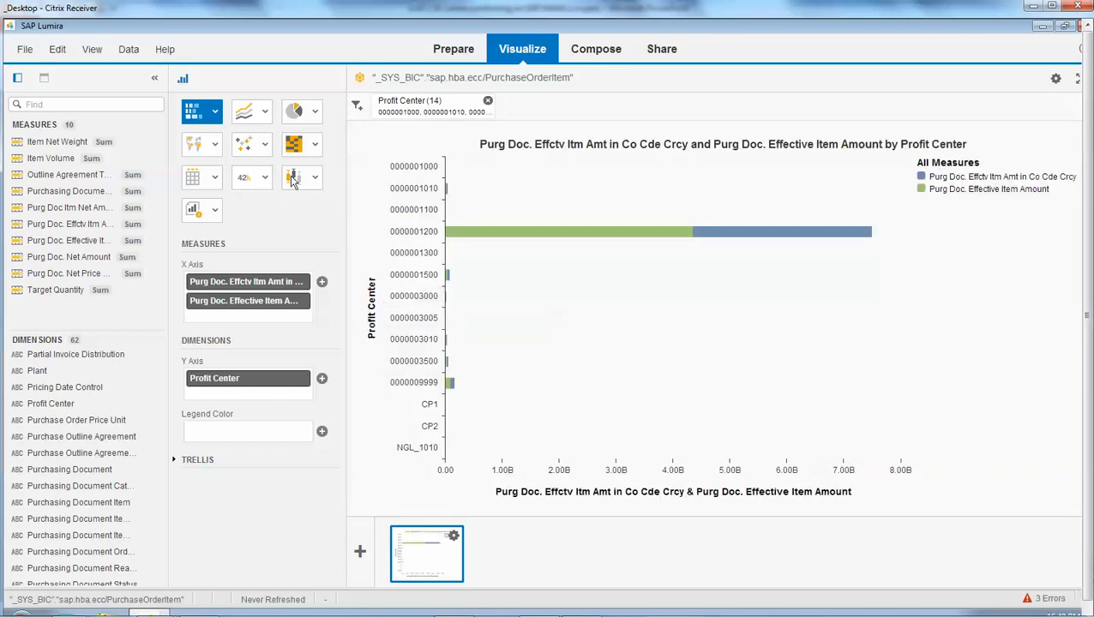
- Change the chart type to Stacked Column Chart
click(215, 112)
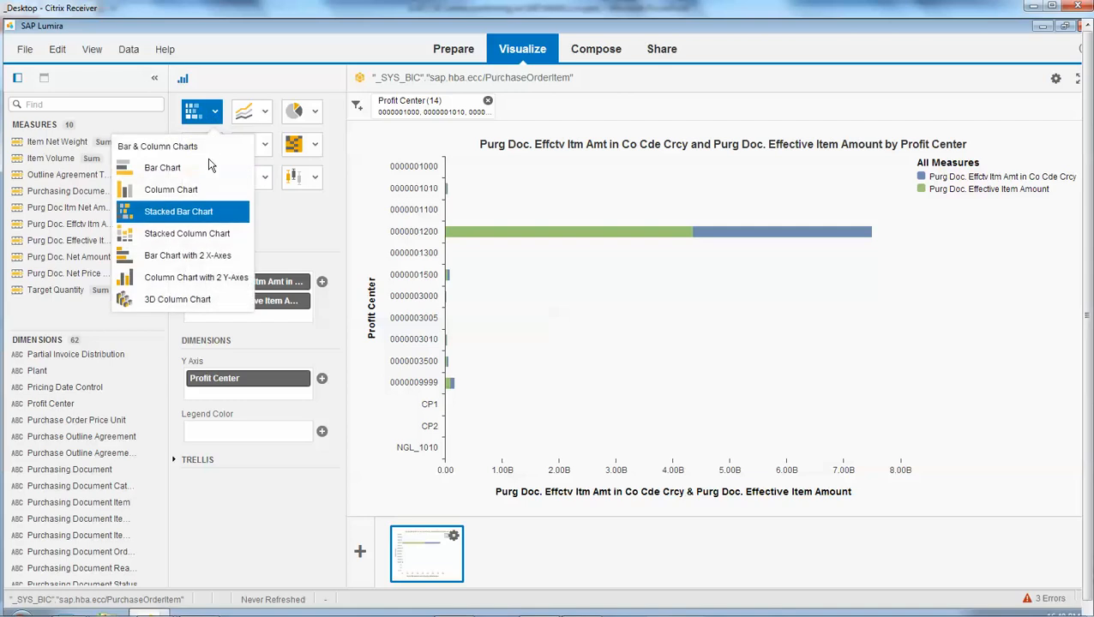
click(187, 233)
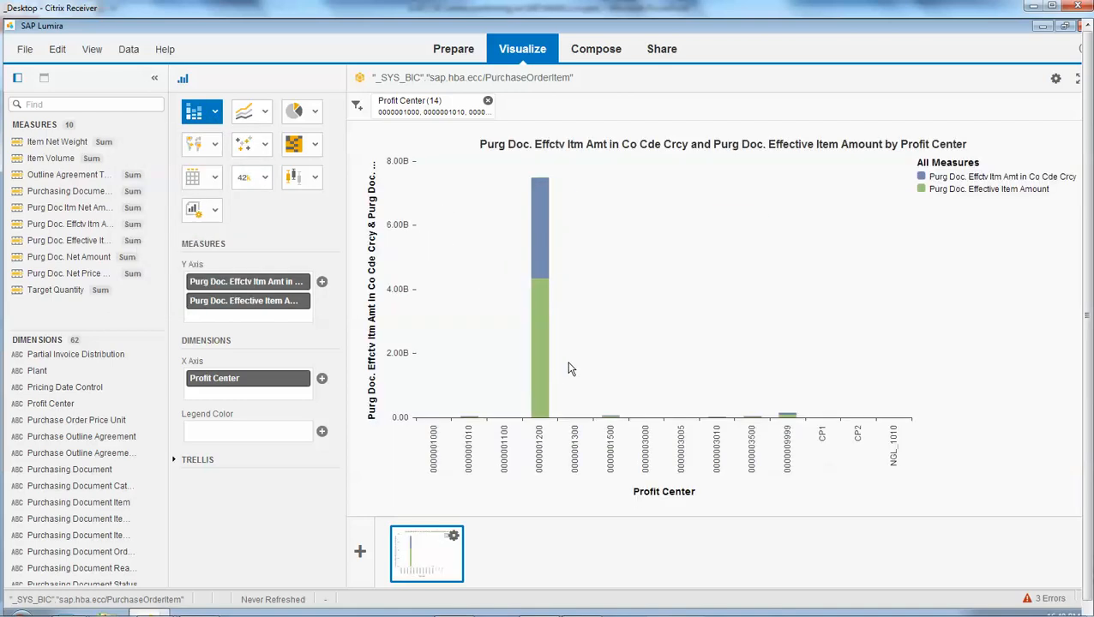
drag(589, 385, 821, 456)
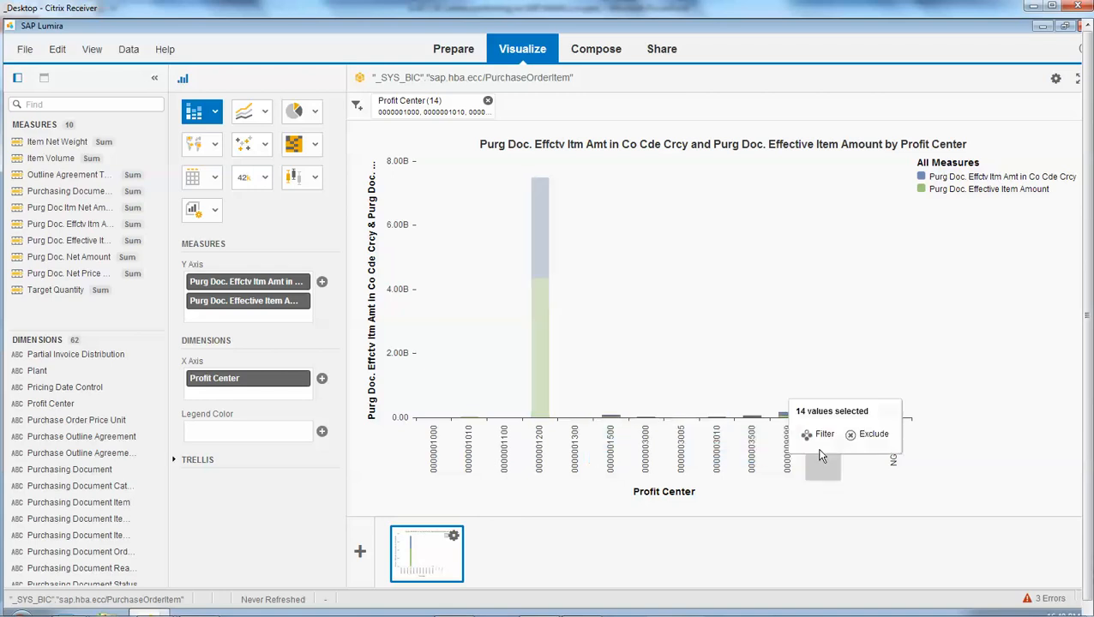
click(823, 436)
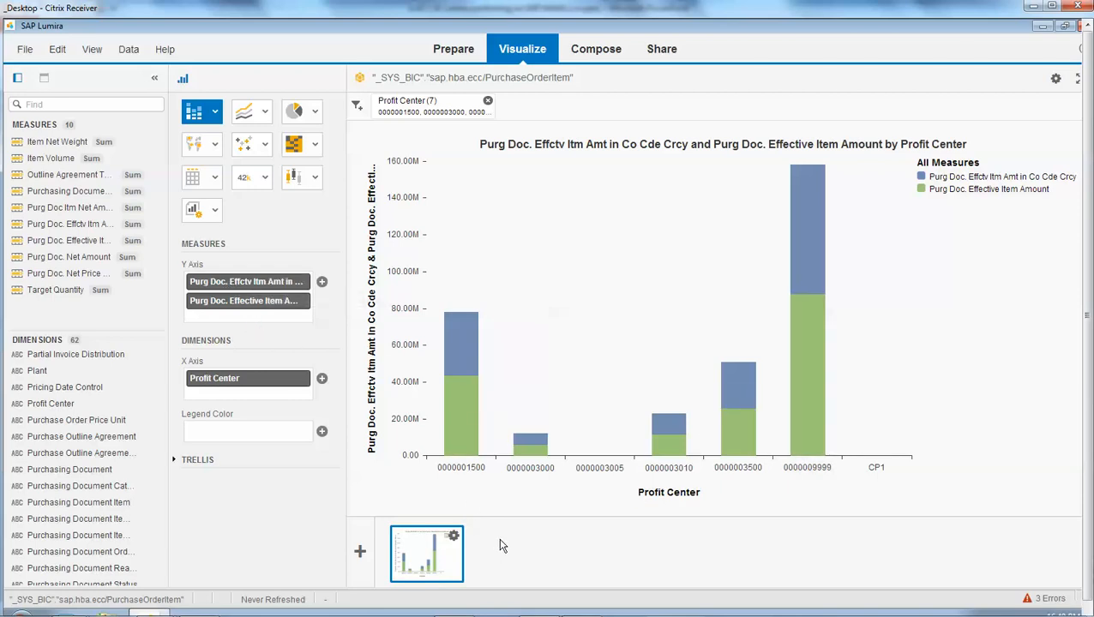
click(454, 536)
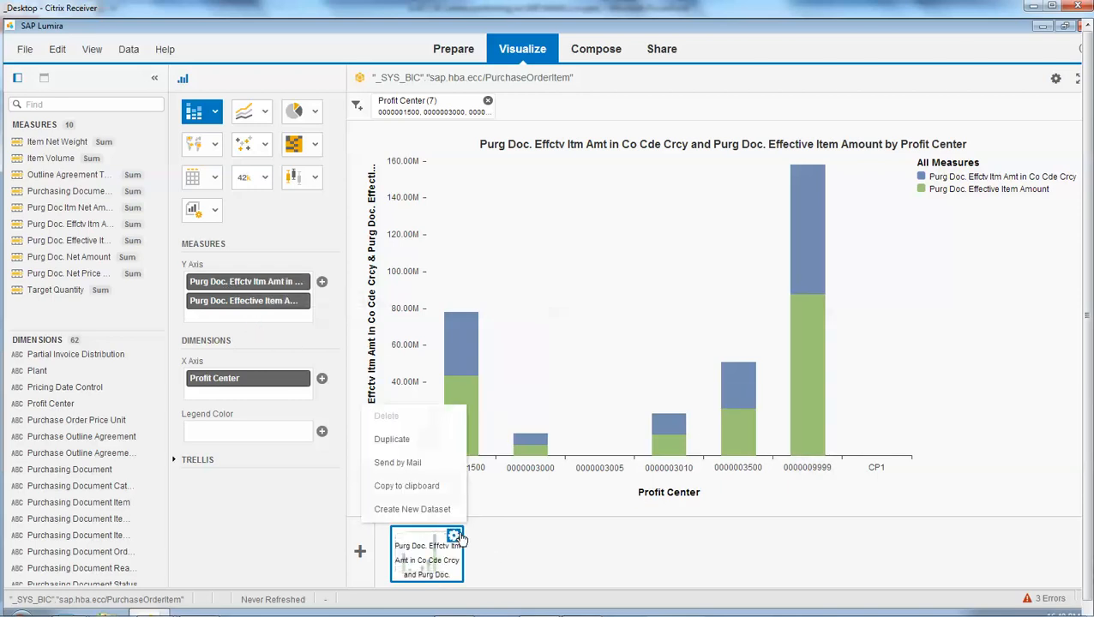
click(396, 439)
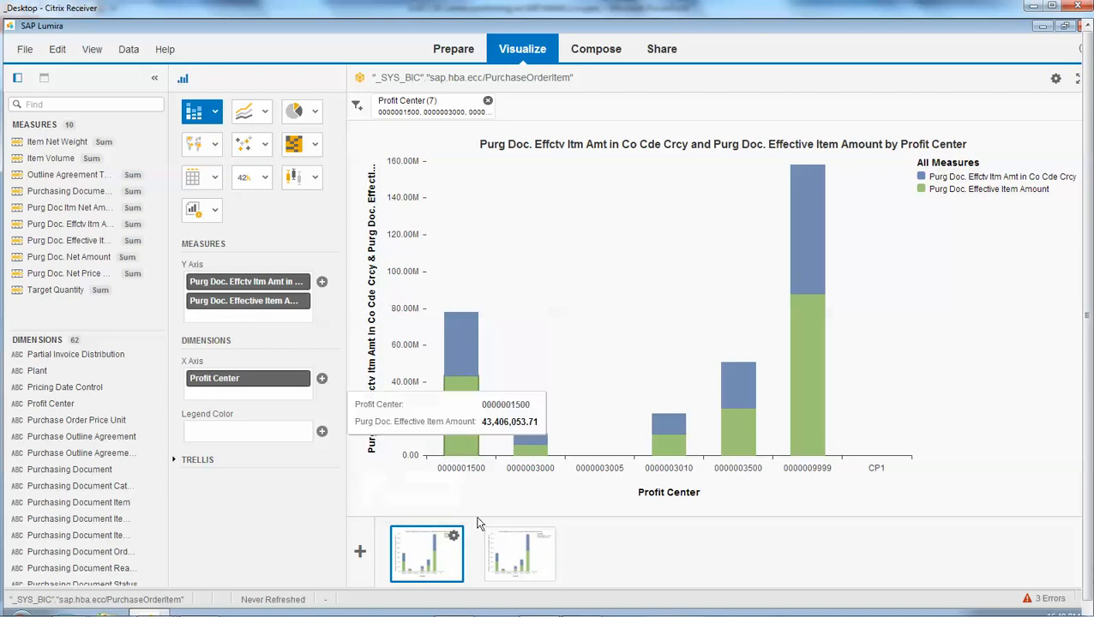
- Change the duplicated visualization to a Combined Column Line Chart
click(519, 561)
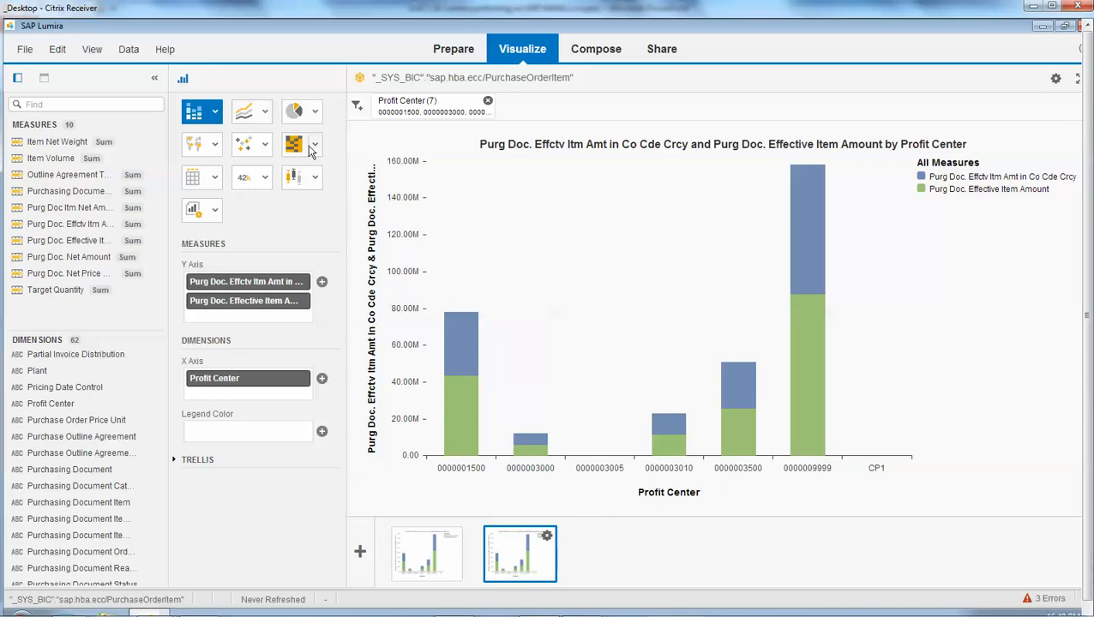
click(264, 114)
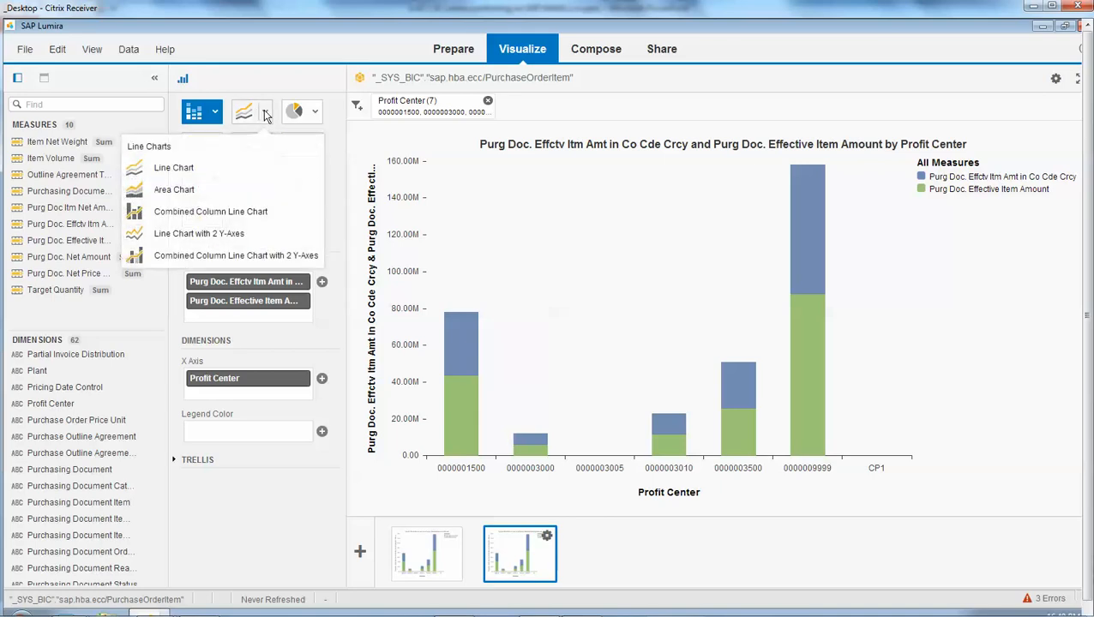
click(235, 214)
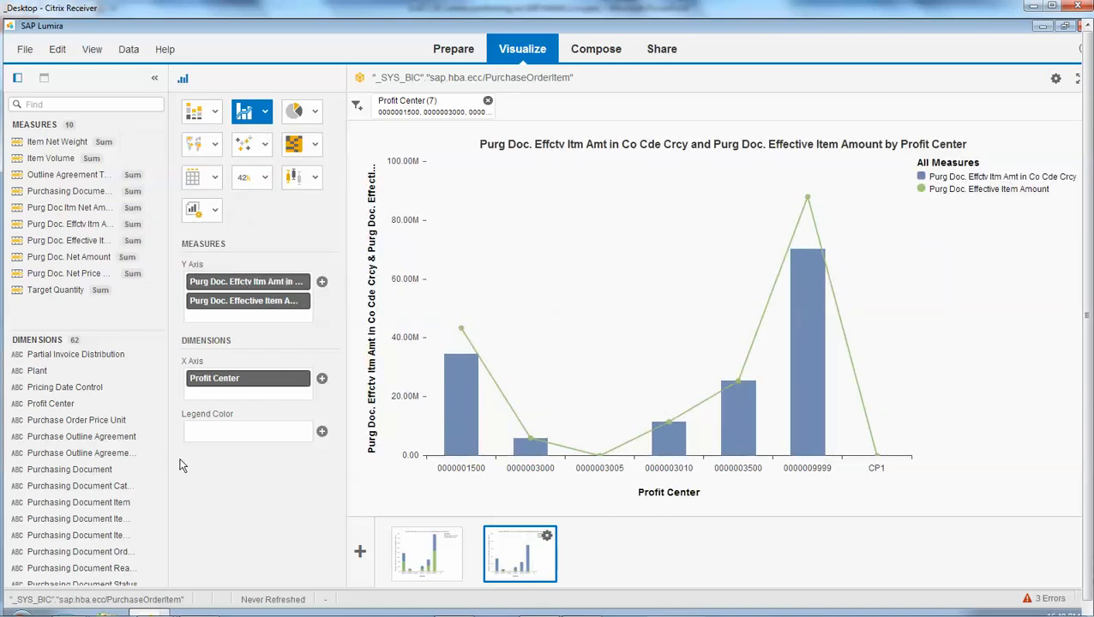
- Replace Profit Center with the Supplier dimension on the combined chart's X axis
scroll(153, 468, down, 5)
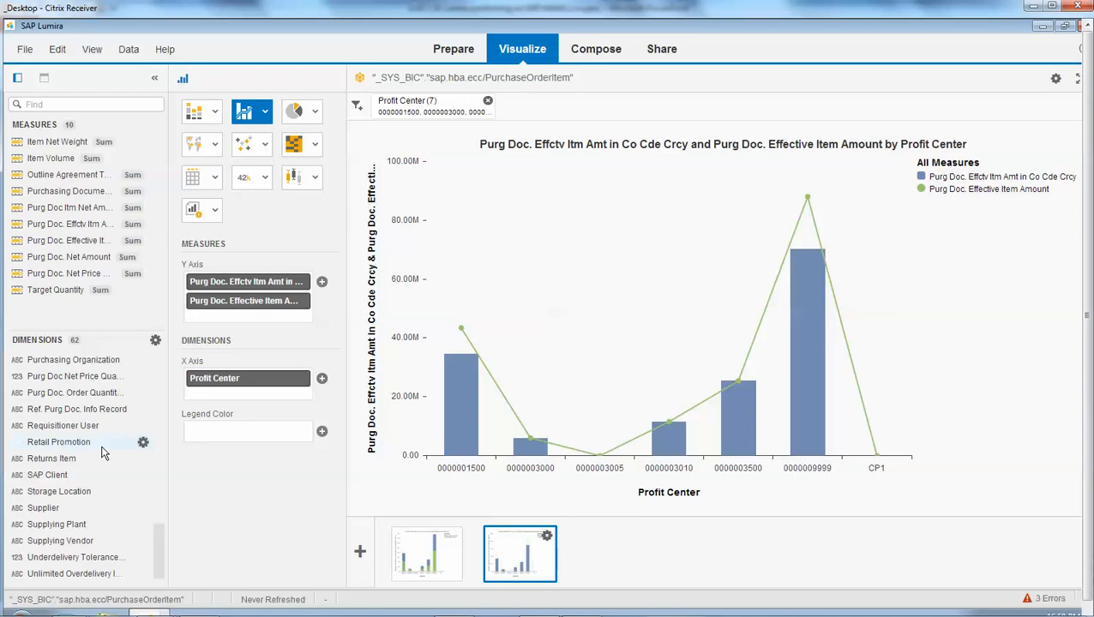
scroll(92, 493, down, 2)
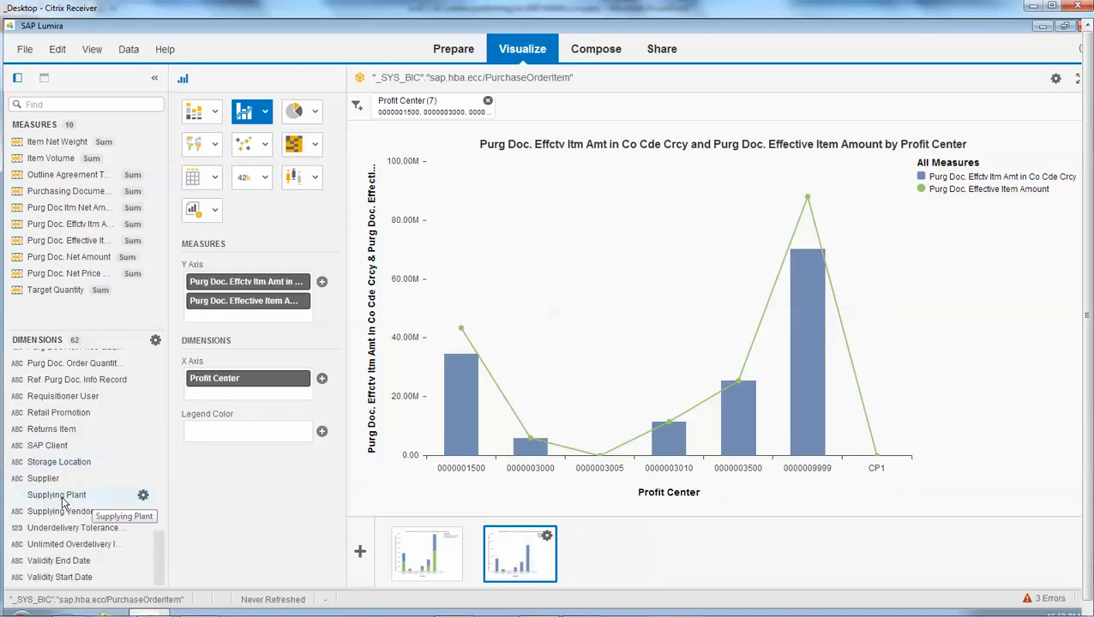
drag(50, 478, 266, 392)
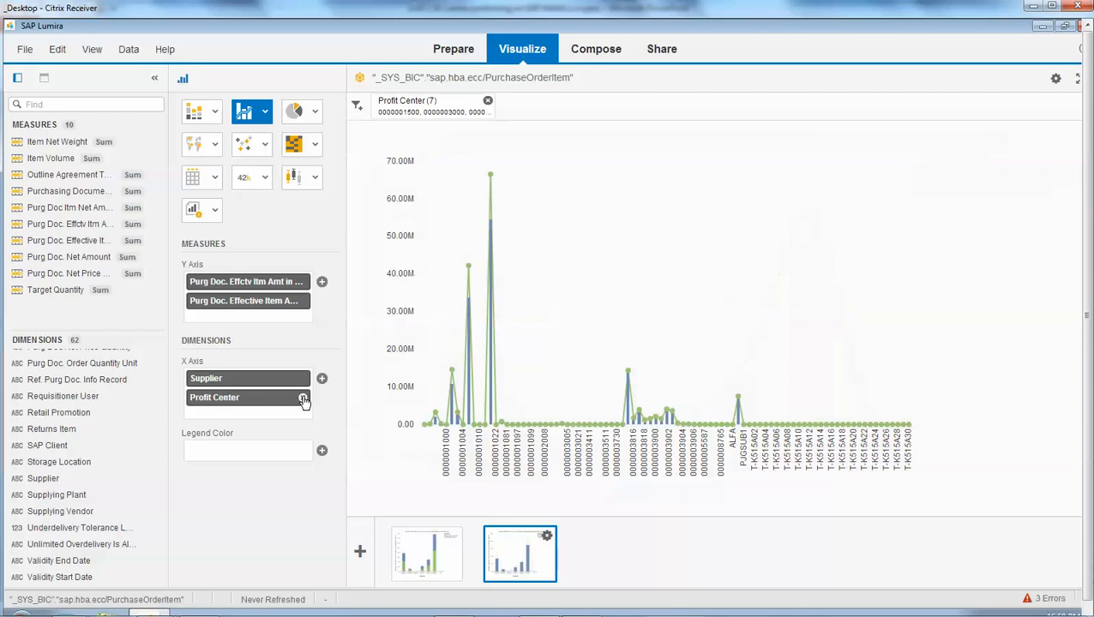
click(303, 400)
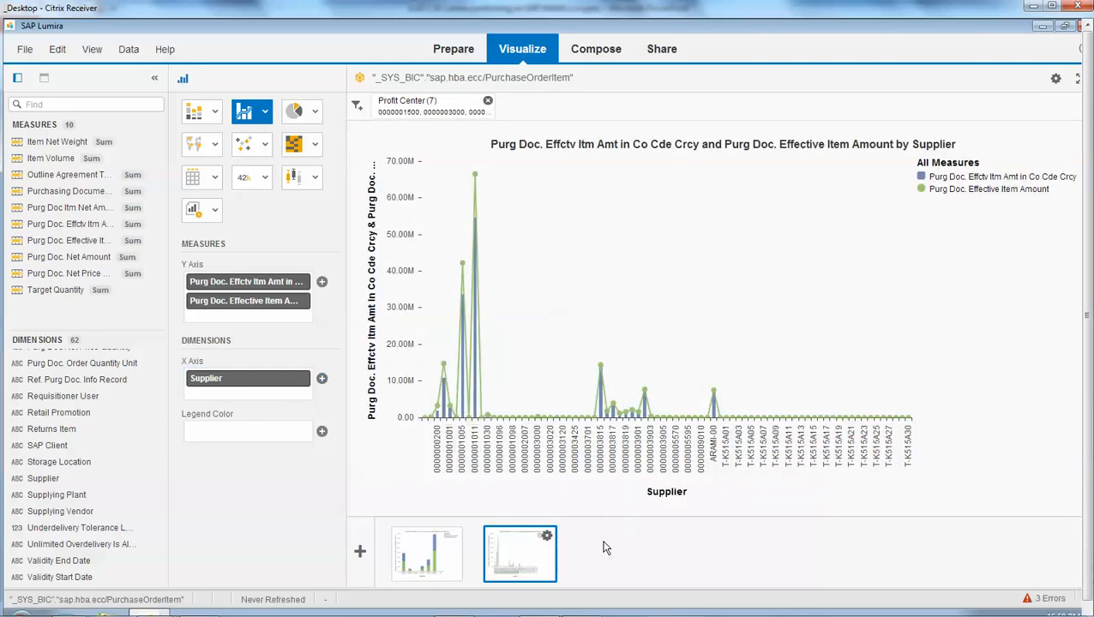
- Duplicate the supplier visualization and change the copy to a Box Plot
click(547, 535)
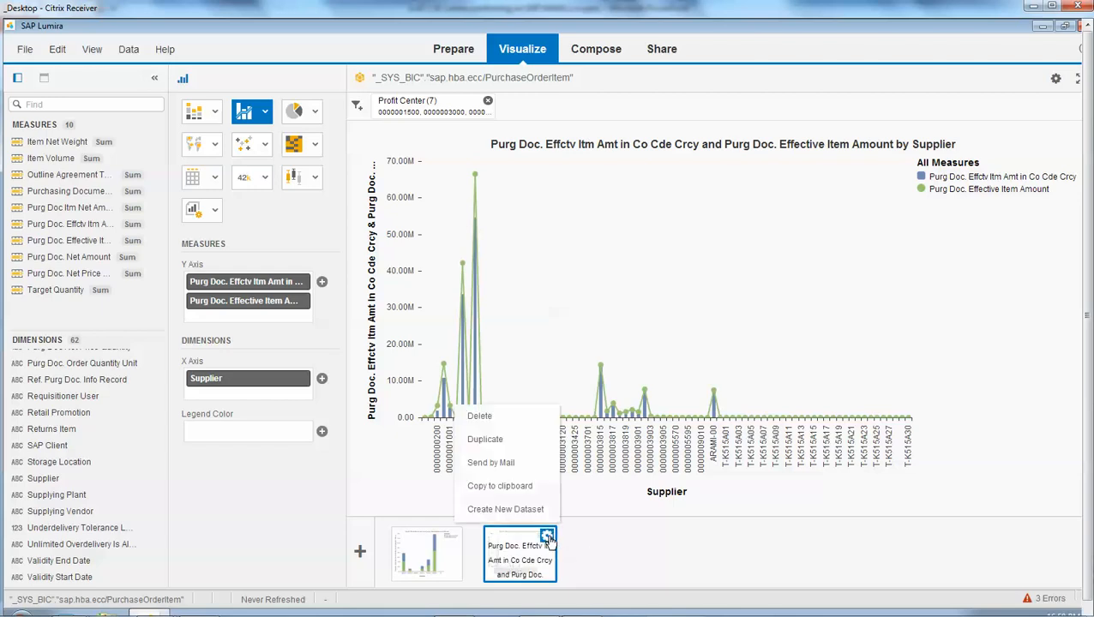
click(529, 452)
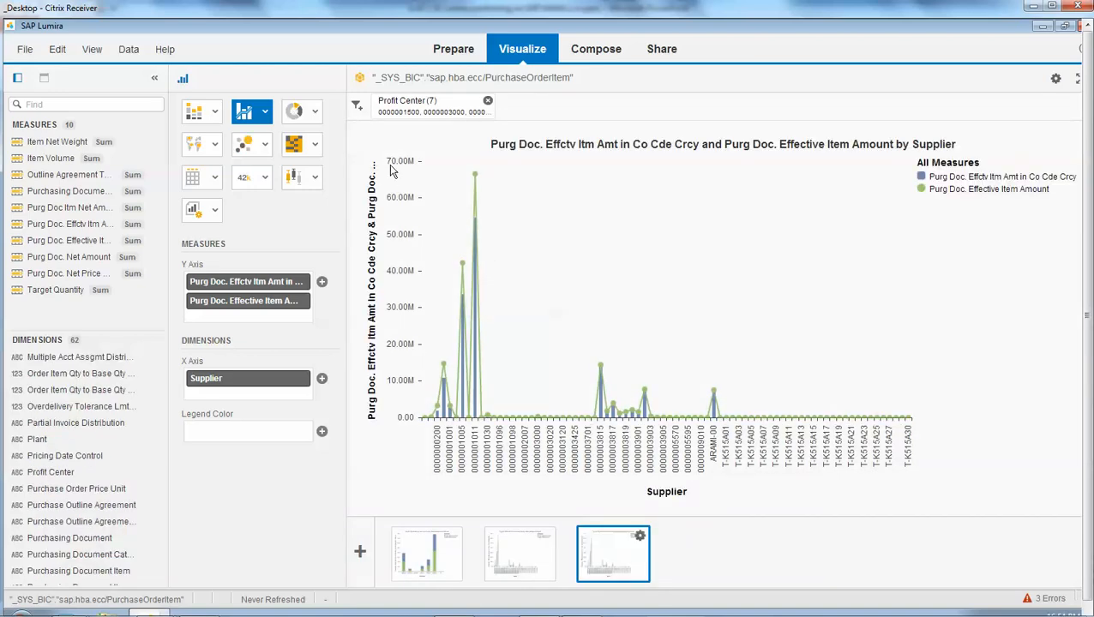
click(315, 177)
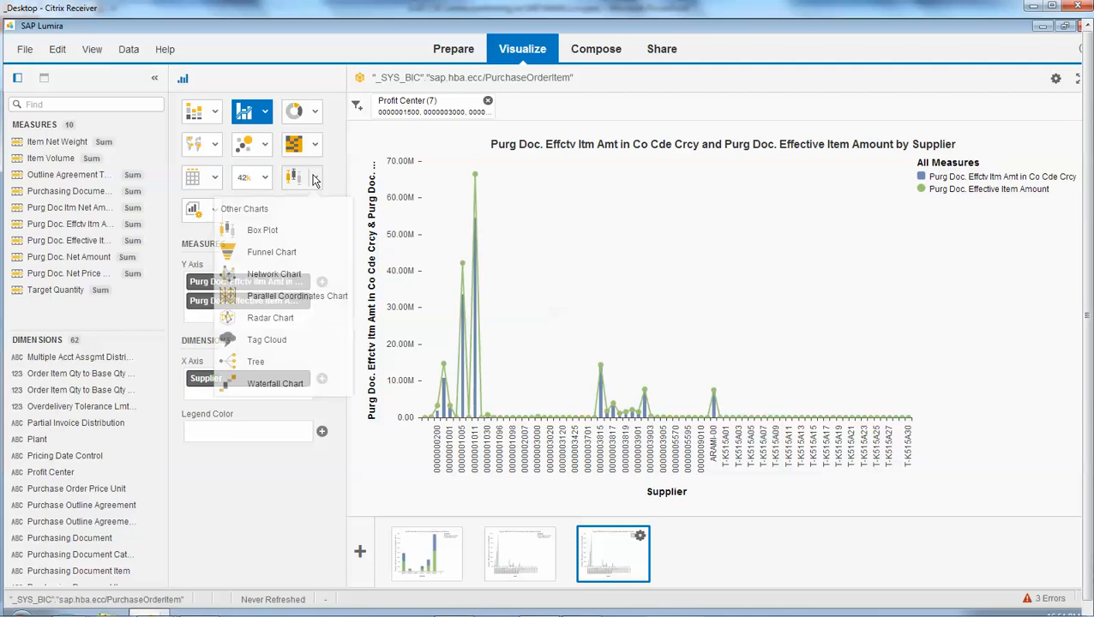
click(292, 241)
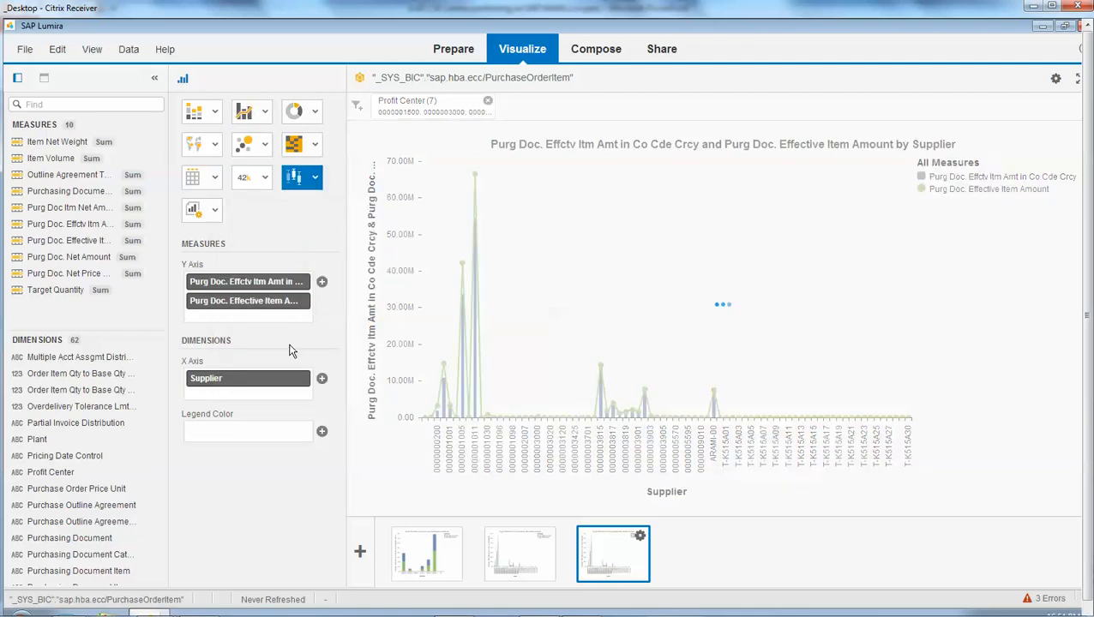
- Replace Supplier with the Plant dimension on the box plot's X axis
click(302, 380)
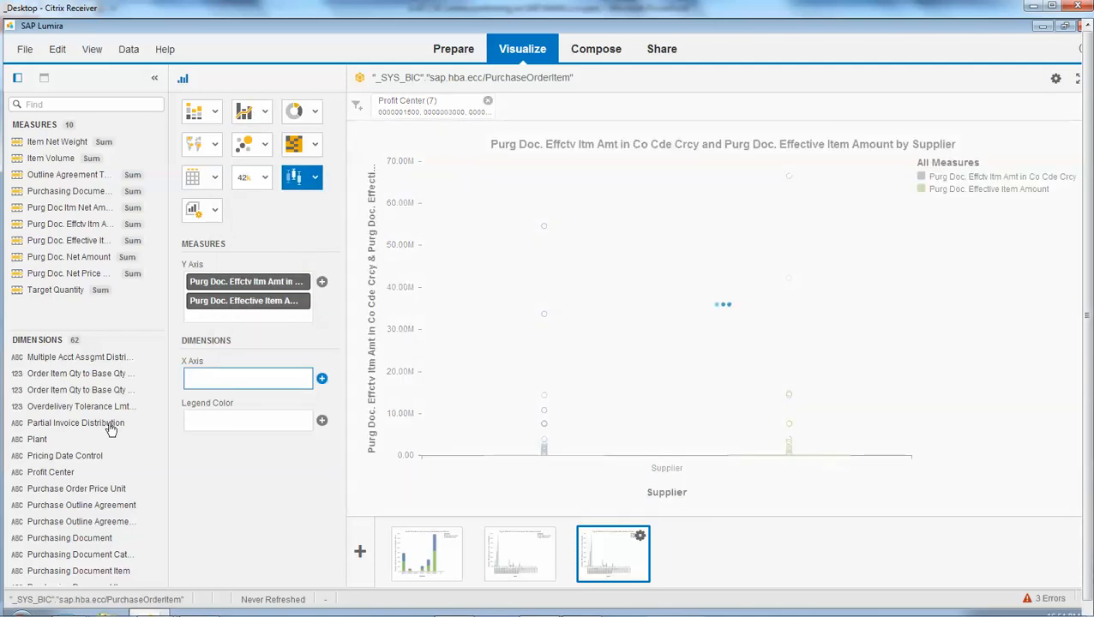
drag(108, 439, 227, 378)
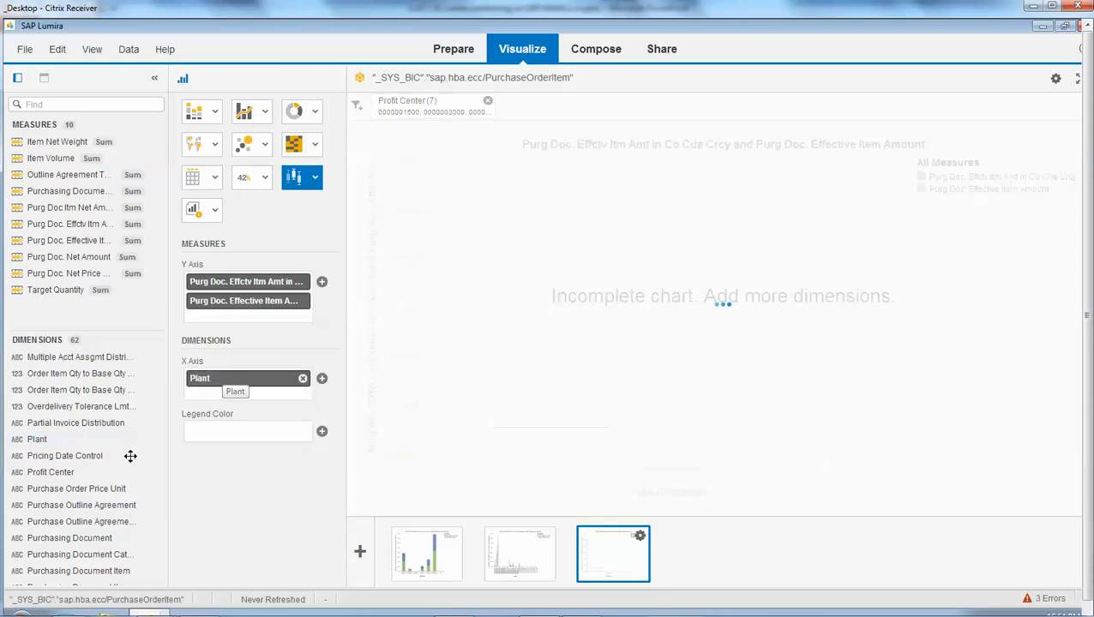
- Add the Base Unit dimension as the box plot's legend color
scroll(129, 454, down, 2)
scroll(129, 454, up, 5)
scroll(122, 464, up, 5)
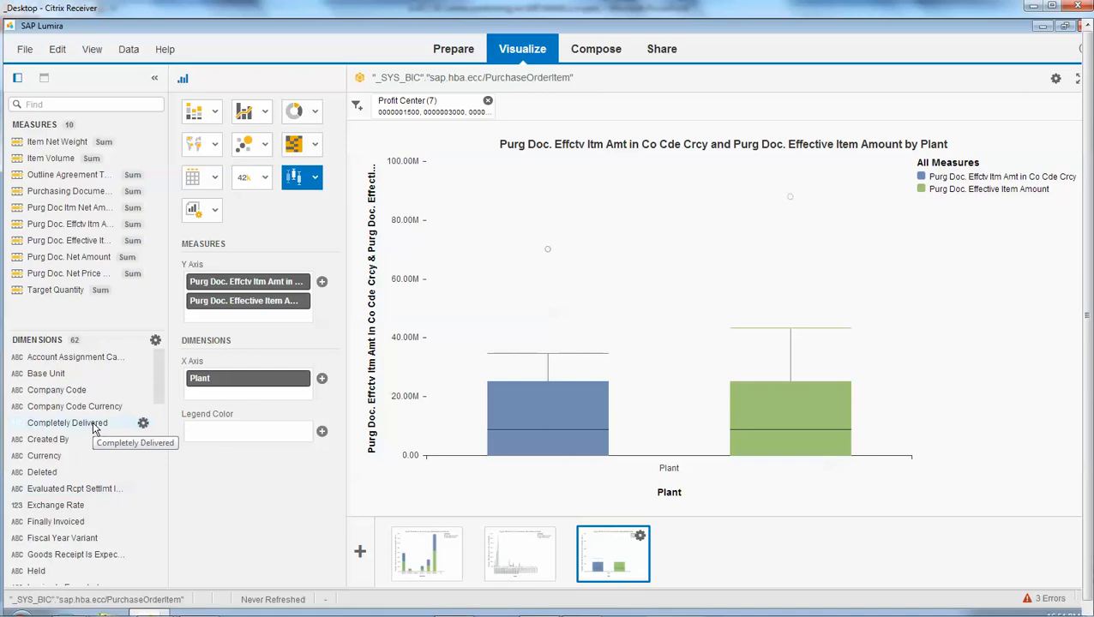
drag(60, 374, 219, 438)
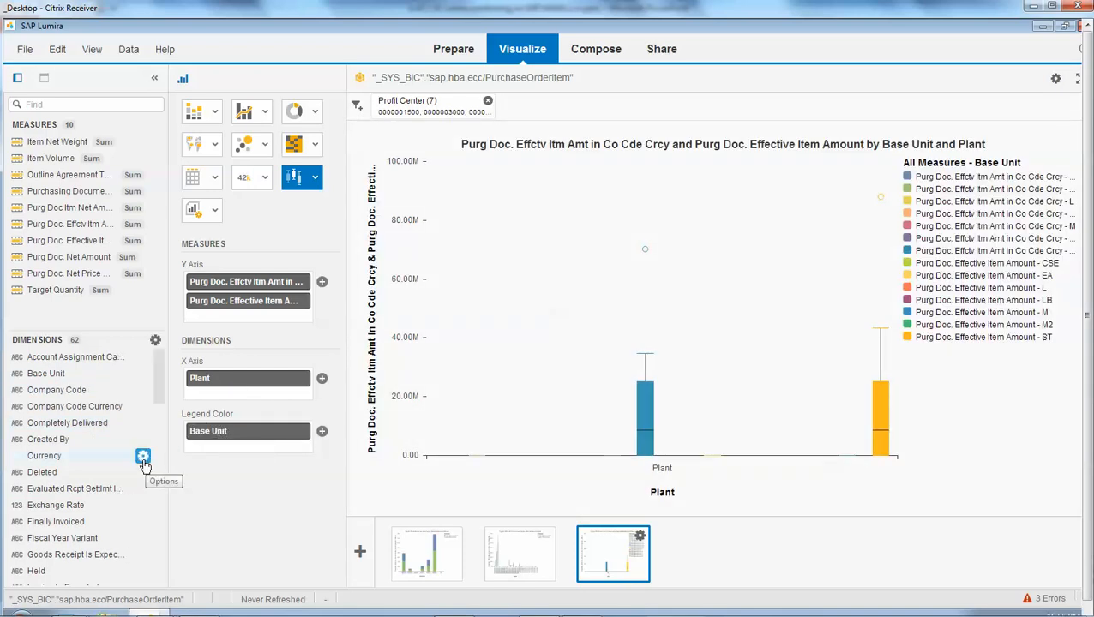
- Replace Base Unit with the Material dimension as the box plot's legend color
scroll(142, 457, down, 5)
drag(68, 528, 250, 438)
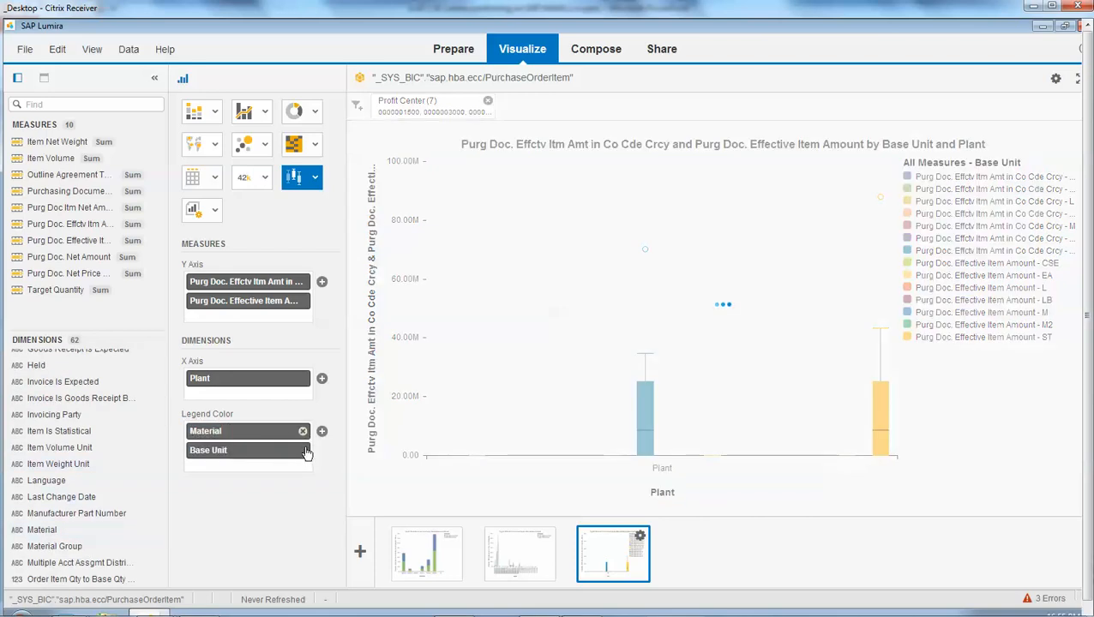
click(305, 455)
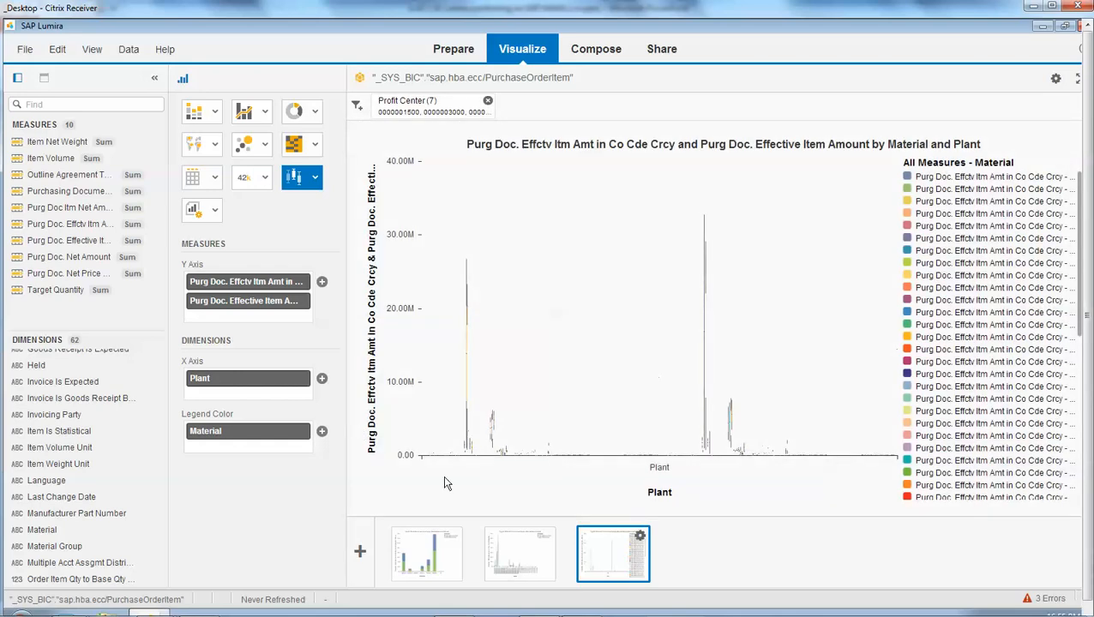
- Make Company Code the only legend color dimension of the box plot, removing Material
scroll(99, 487, down, 5)
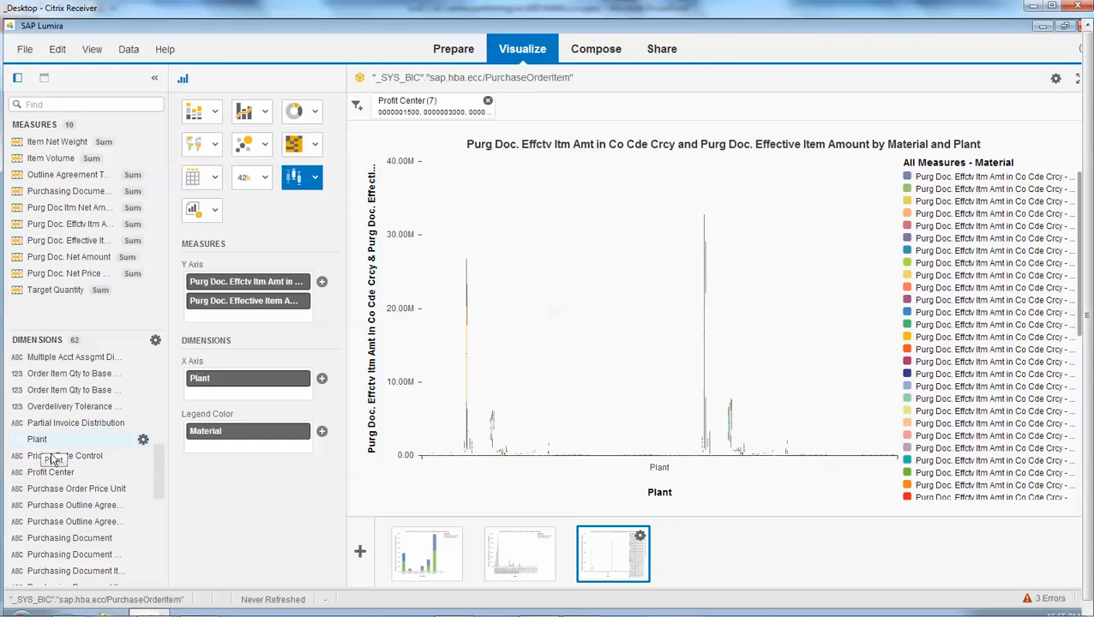
scroll(68, 468, down, 3)
scroll(68, 469, down, 4)
scroll(62, 467, up, 11)
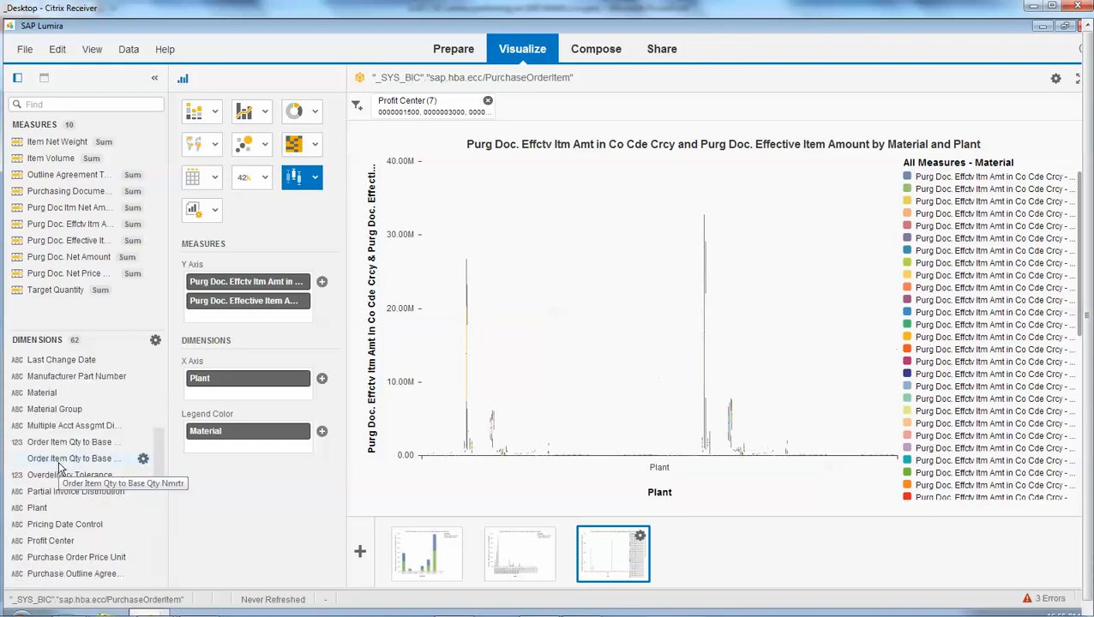
scroll(58, 463, up, 4)
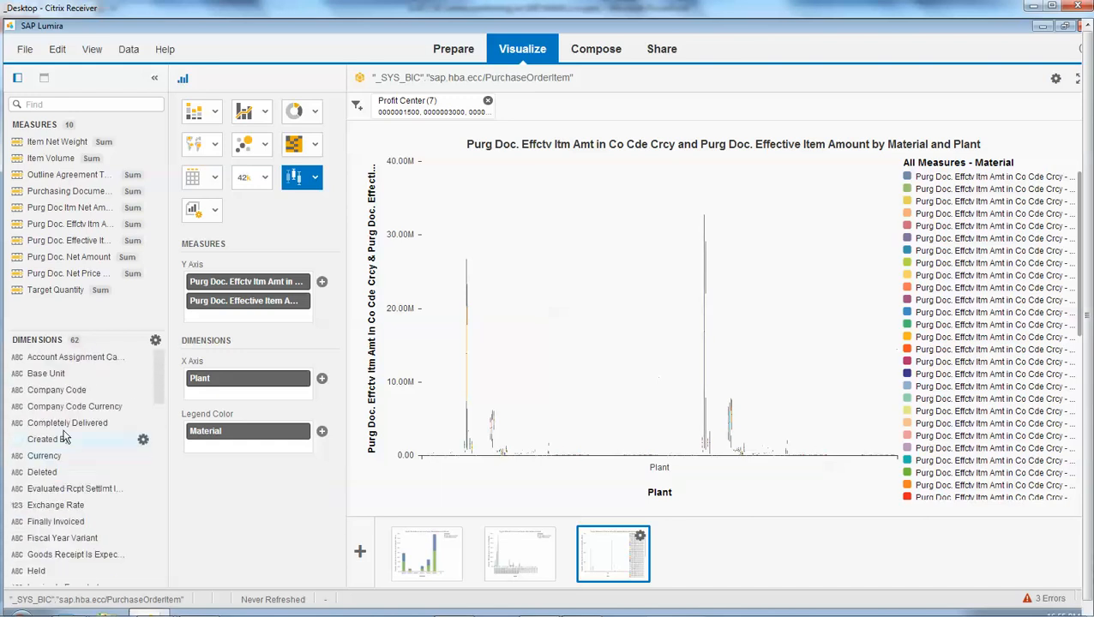
drag(55, 396, 259, 434)
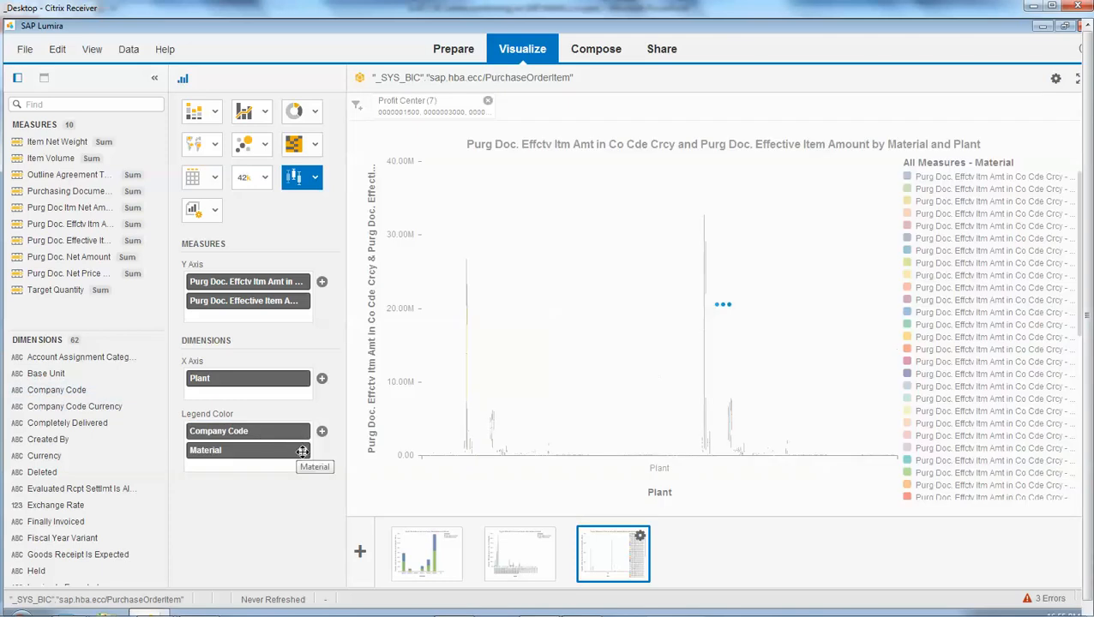
click(303, 451)
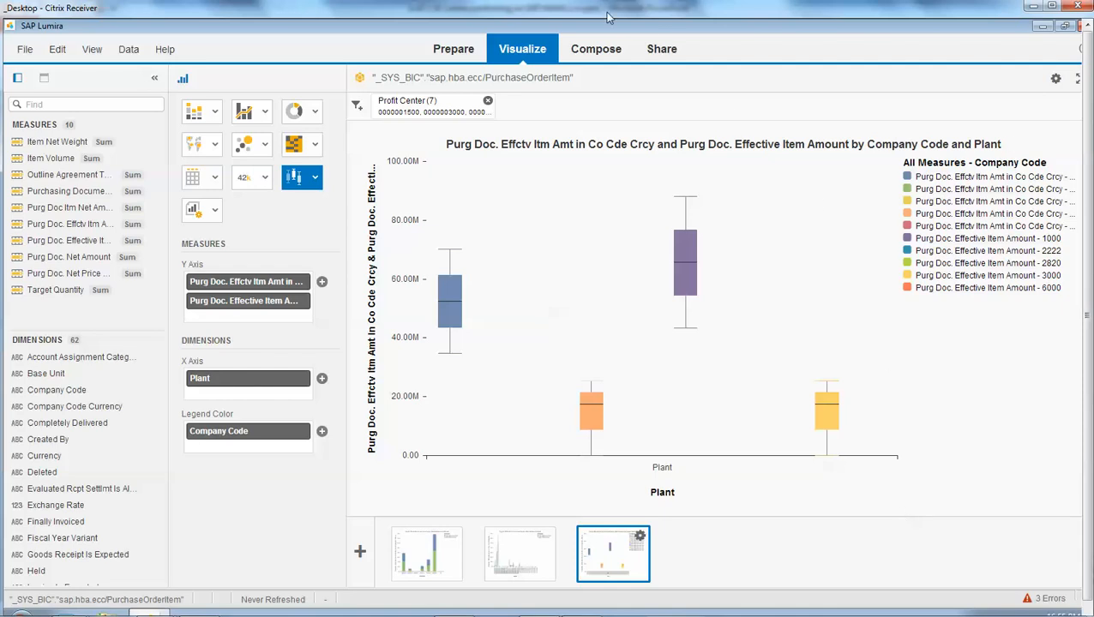
- Create a new story named ESM Board with a blank Board as its first page
click(597, 52)
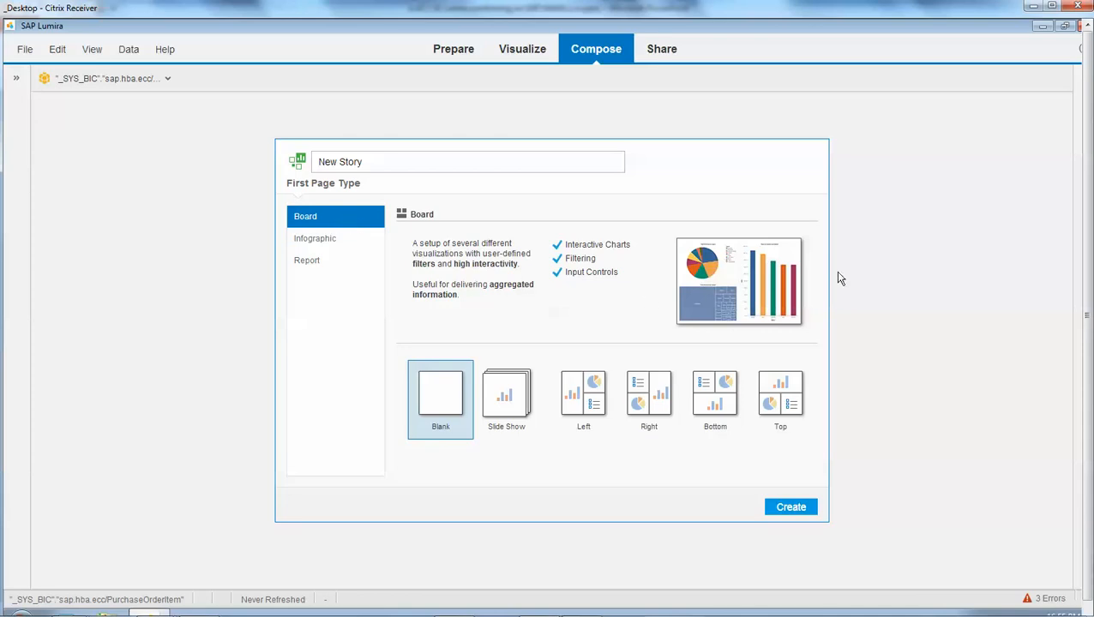
click(330, 244)
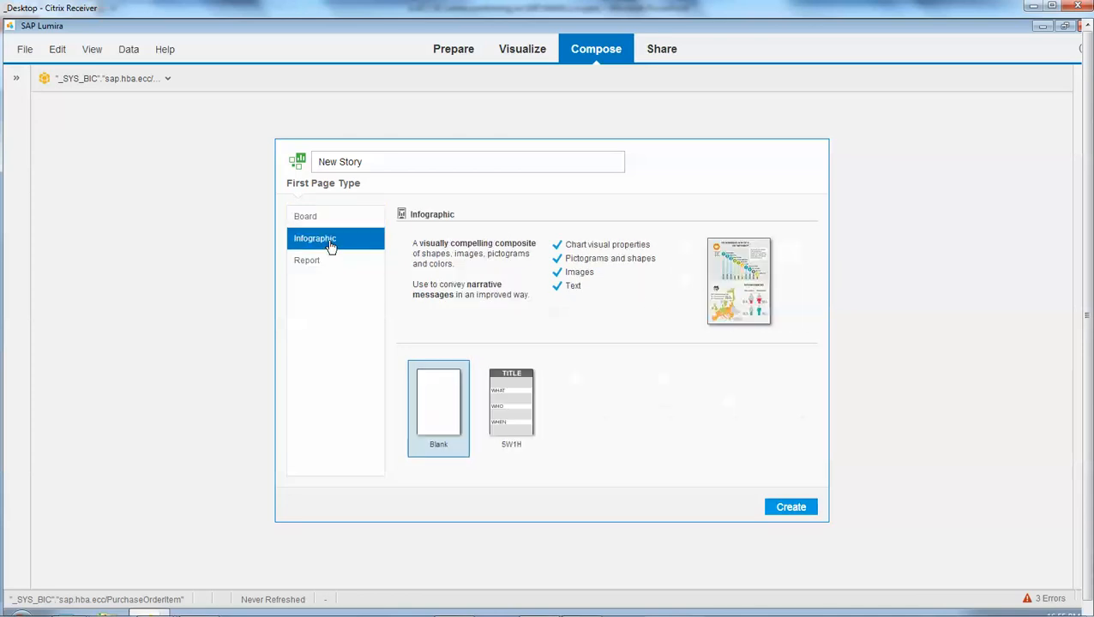
click(325, 263)
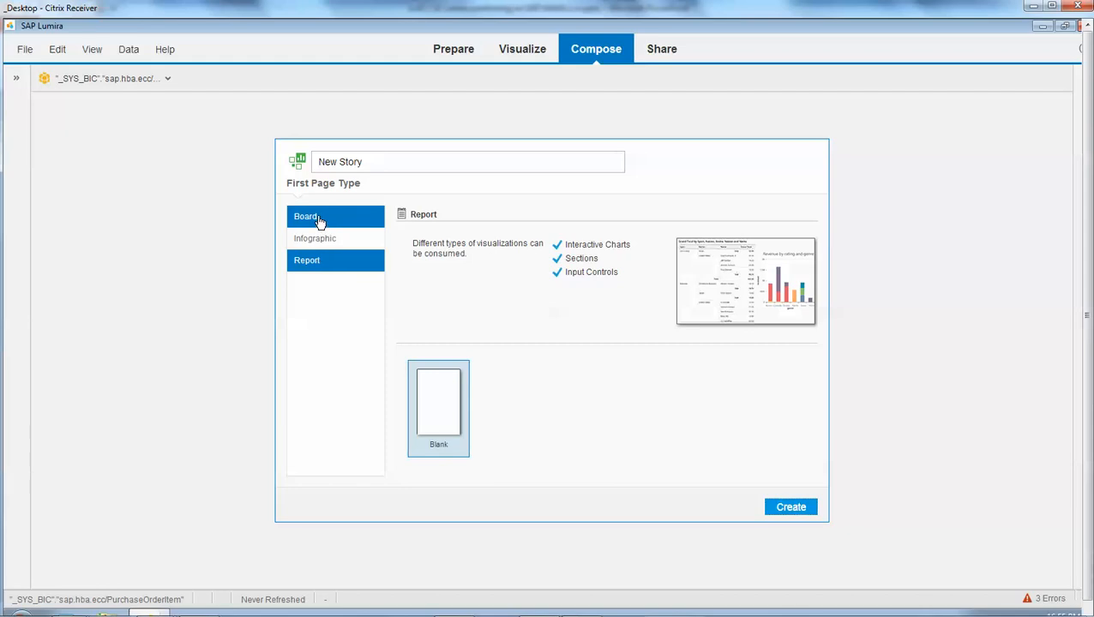
click(318, 219)
drag(367, 161, 257, 160)
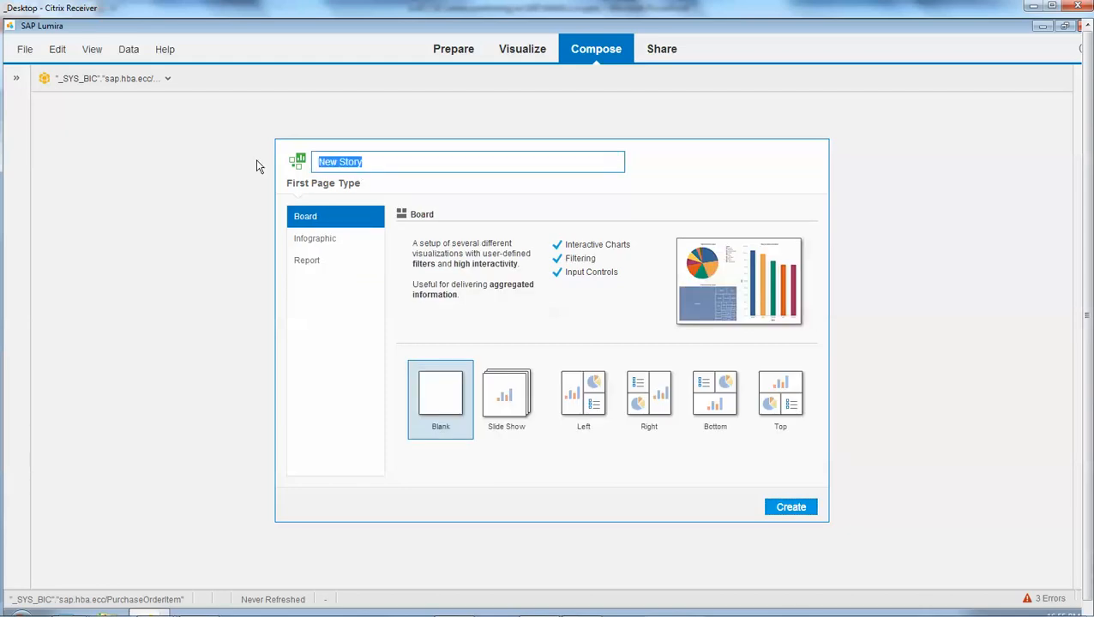
text(ESM Board)
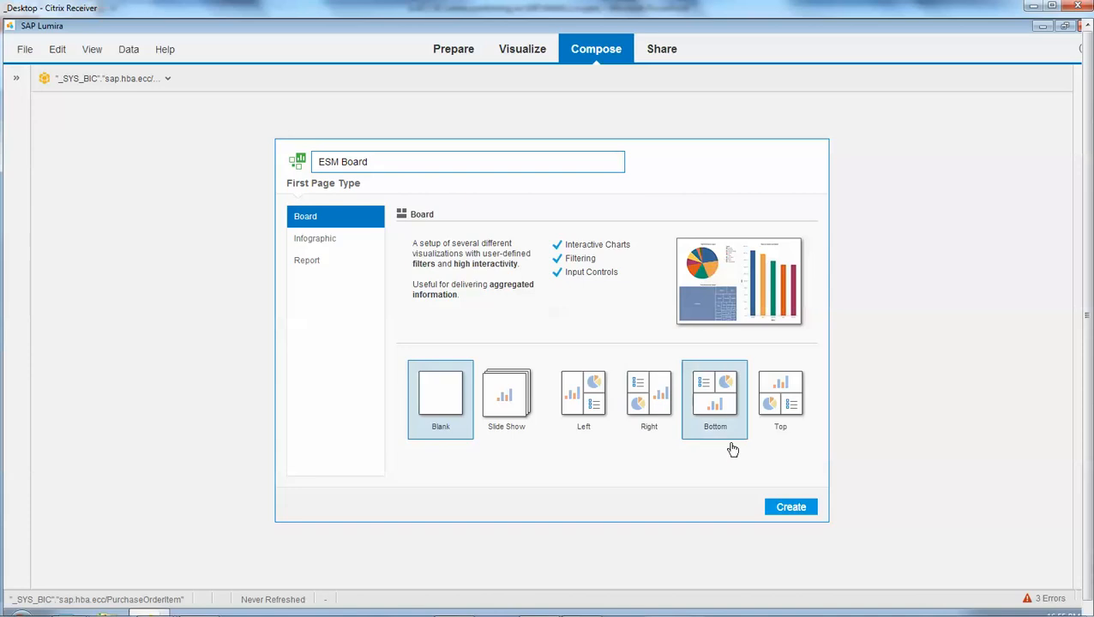
click(798, 508)
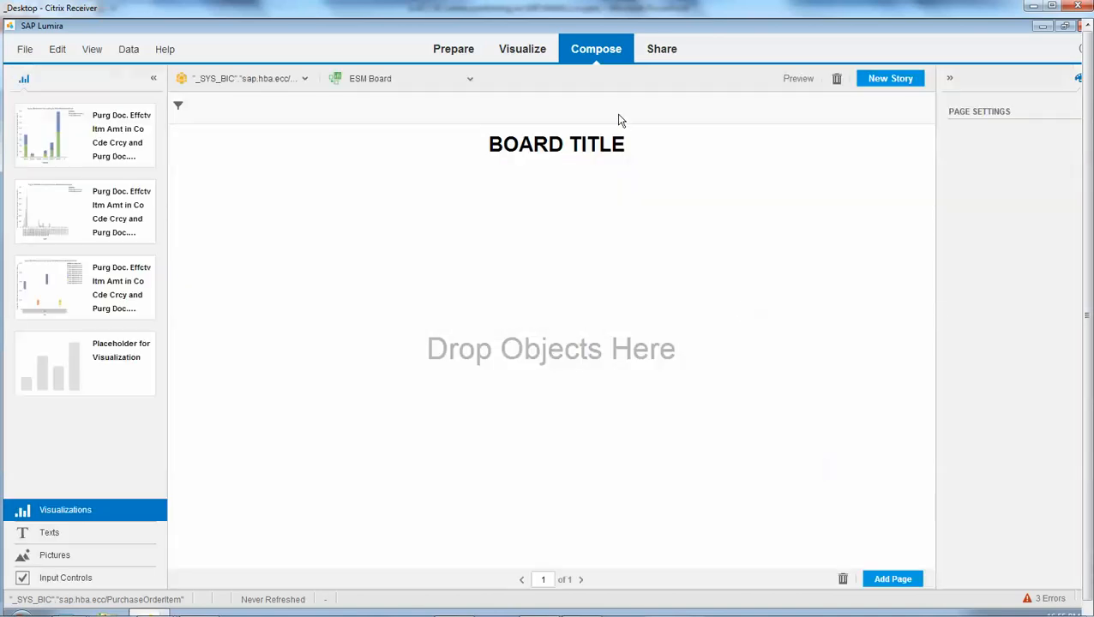
- Replace the board's placeholder title with "Vendor Analysis"
drag(628, 145, 437, 141)
text(V)
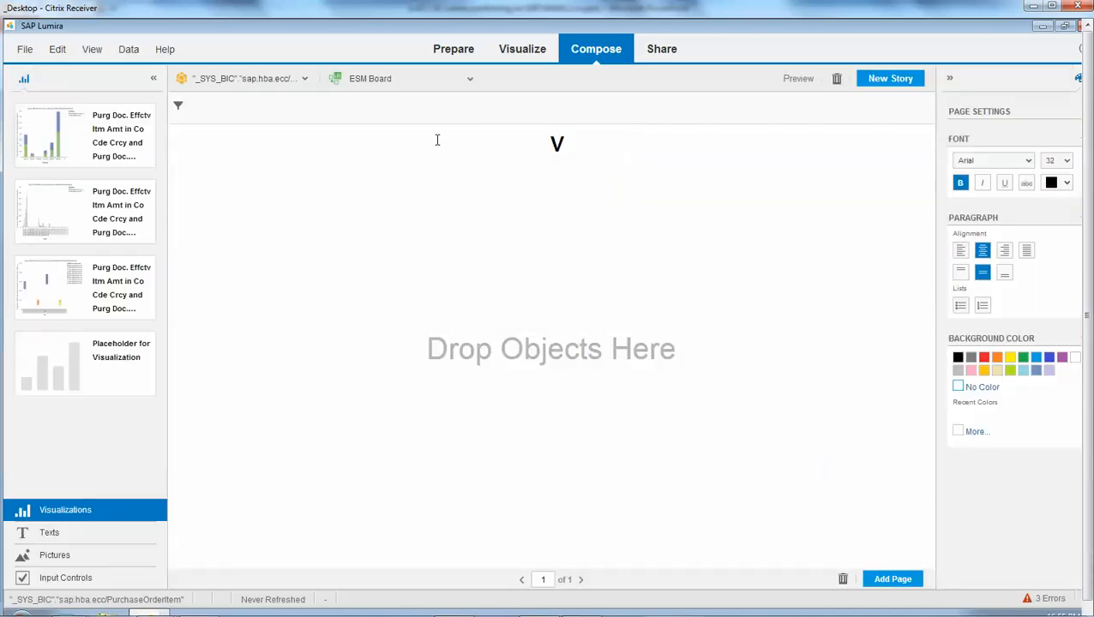
text(endor Analysis)
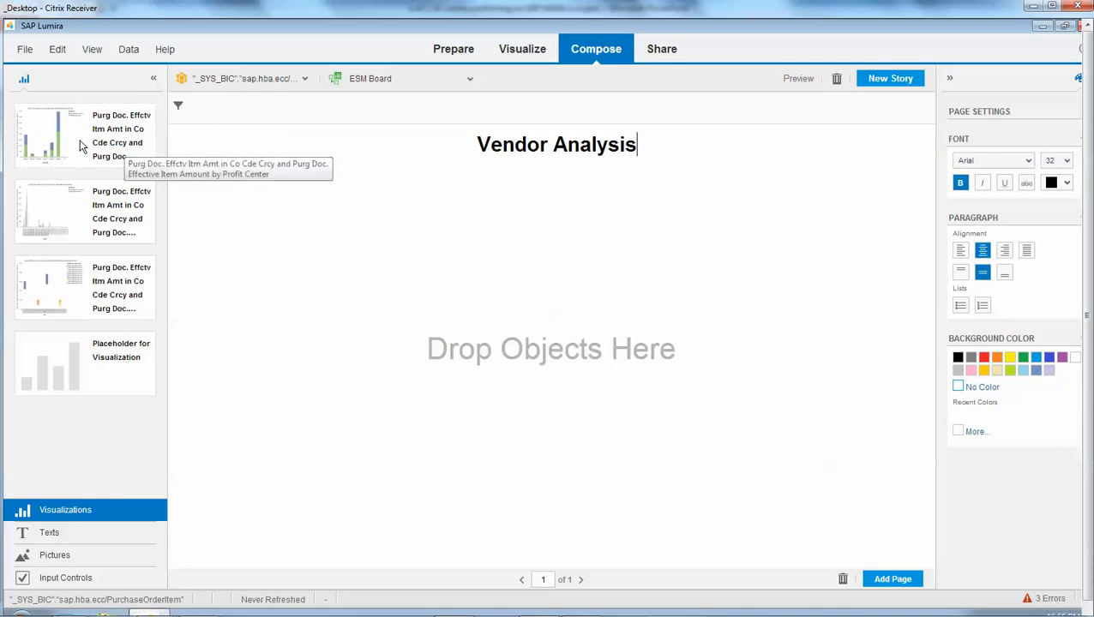
- Lay out the board with the profit center chart on top, the supplier and plant charts below, and a Company Code input control beside the first chart
drag(86, 141, 264, 237)
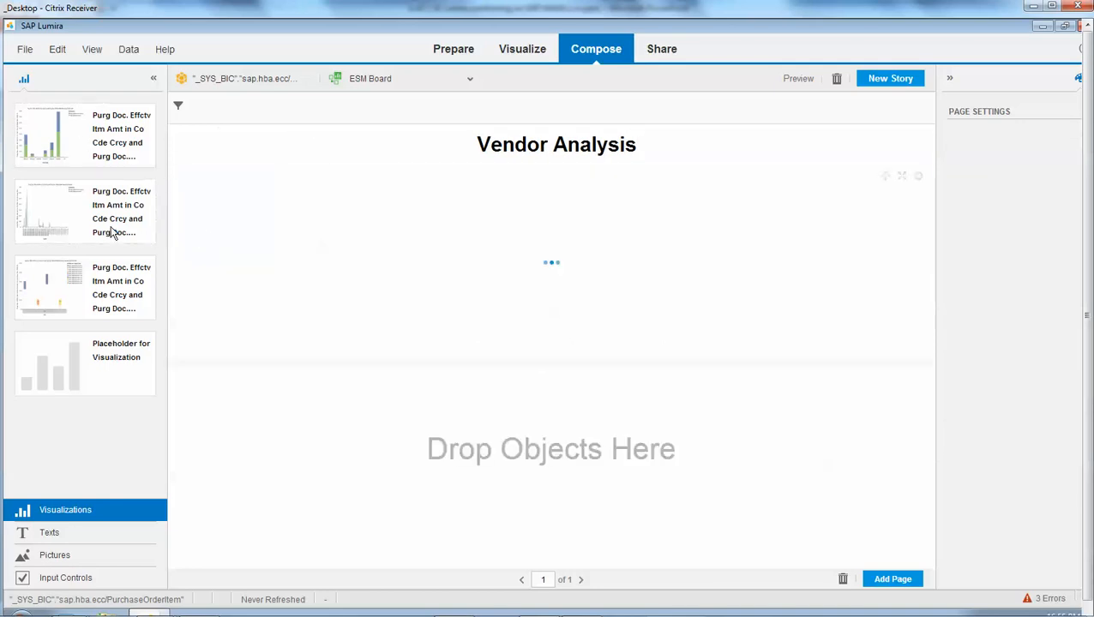
drag(76, 213, 253, 473)
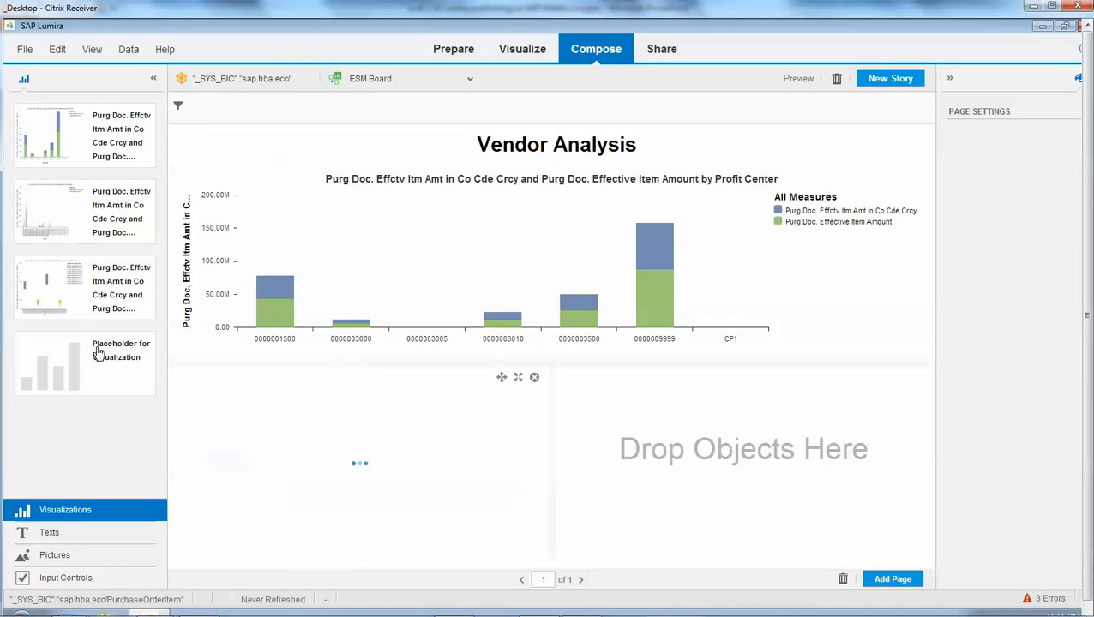
drag(79, 290, 692, 449)
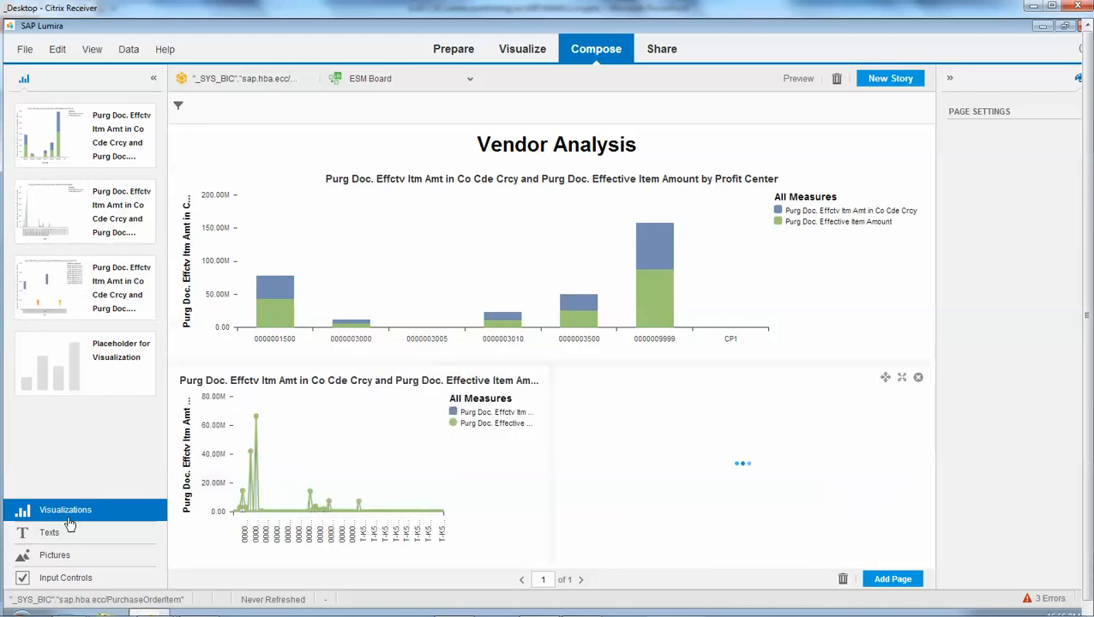
click(68, 579)
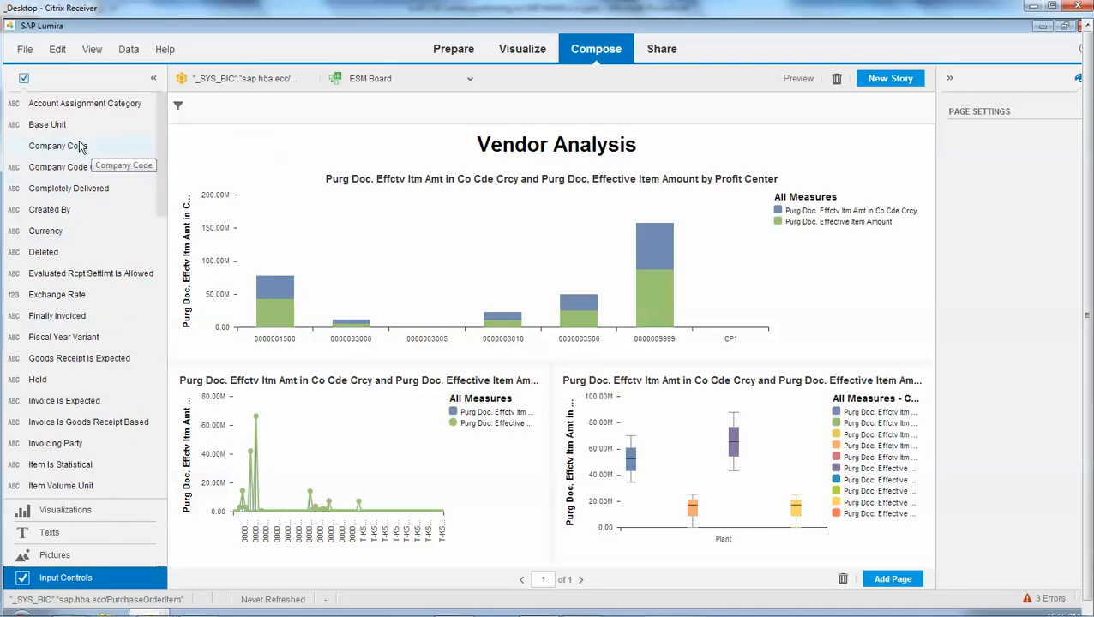
drag(78, 146, 898, 257)
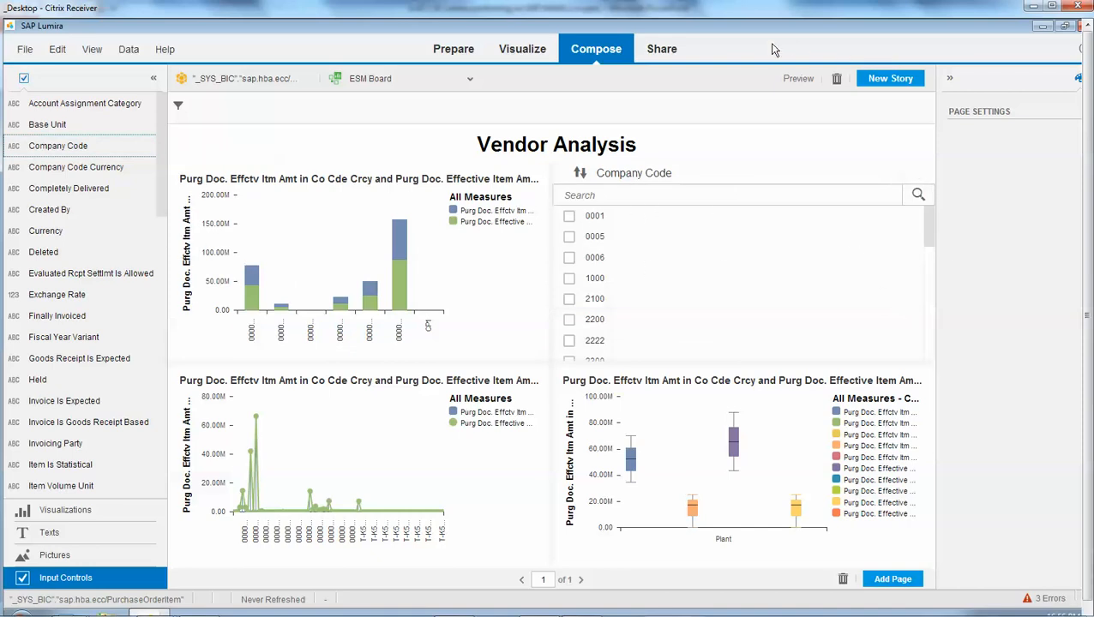
- Preview the board and filter its charts to company codes 0006, 1000, 2100, 2200 and 2222
click(792, 79)
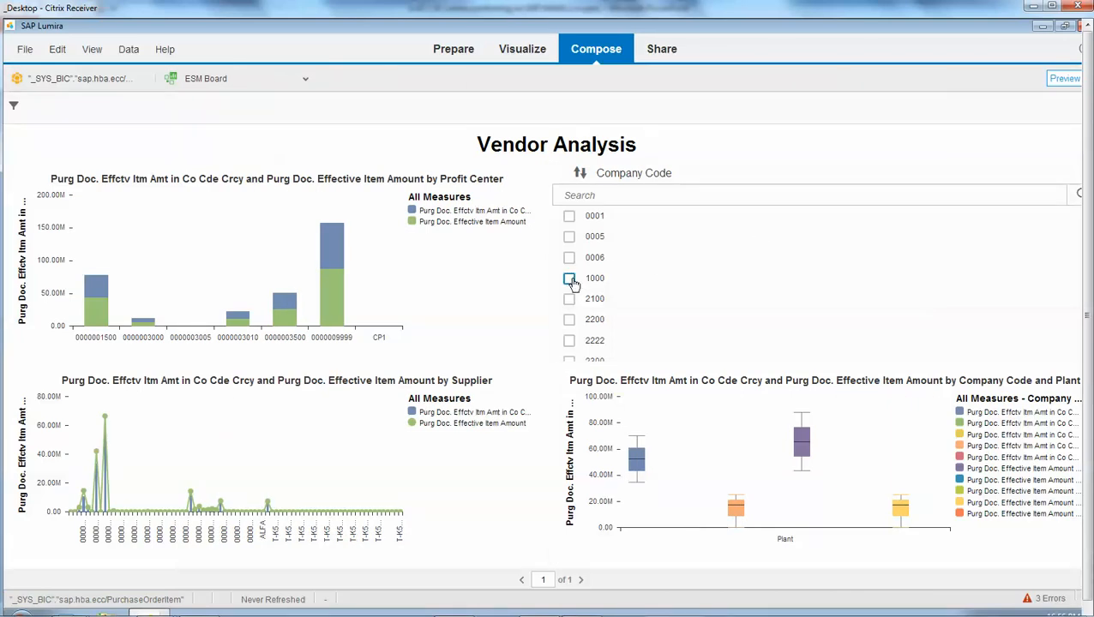
click(569, 279)
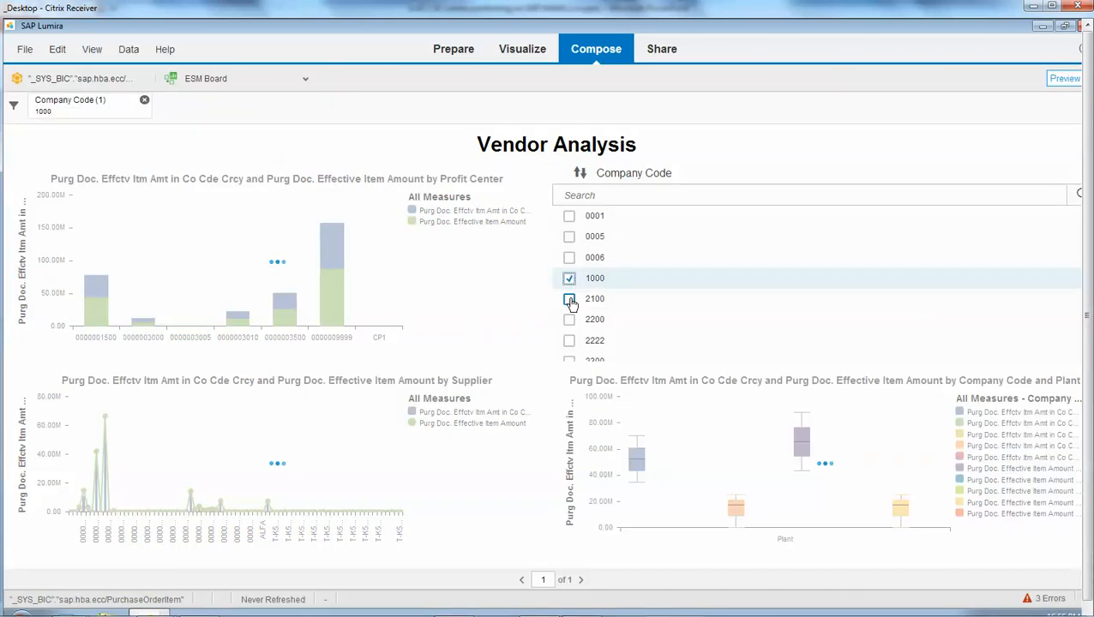
click(569, 300)
click(569, 319)
click(569, 341)
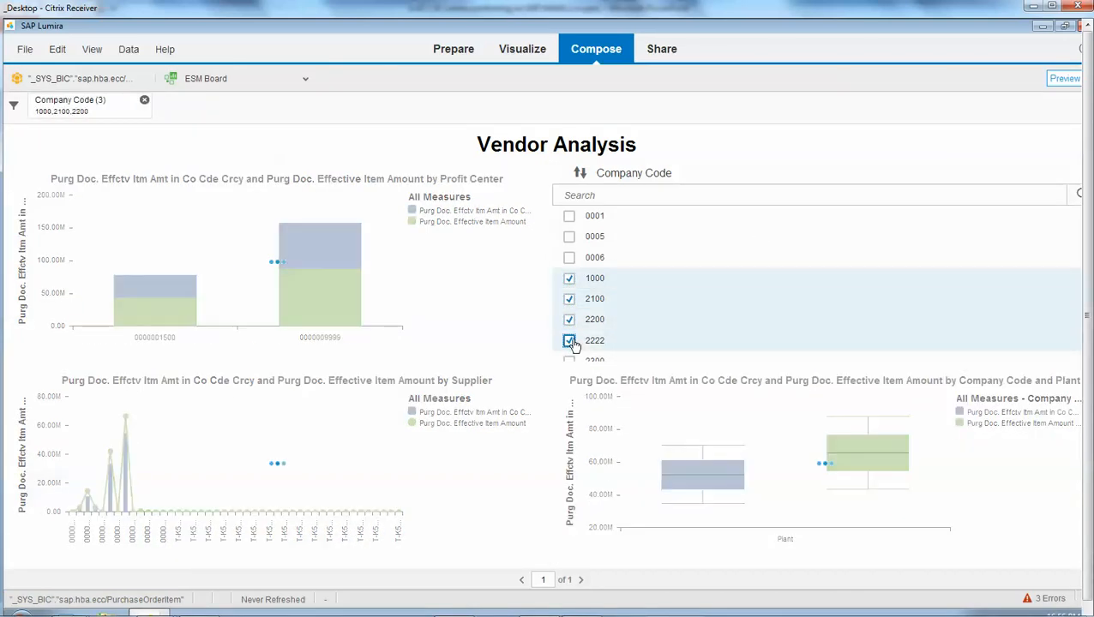
click(569, 257)
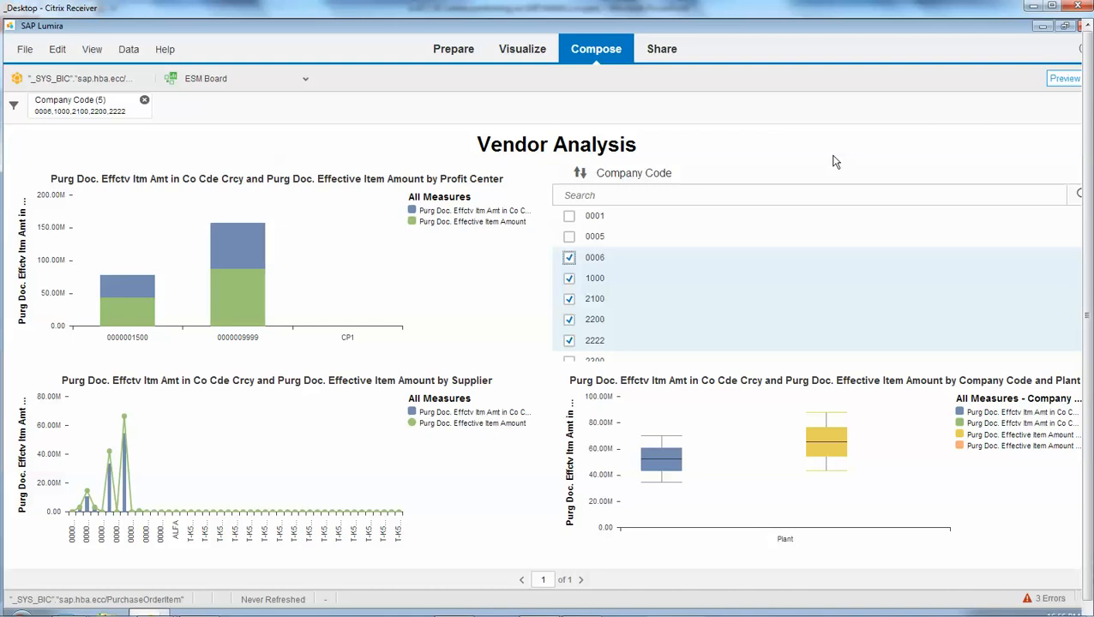
- Start publishing the PurchaseOrderItem dataset to SAP Lumira Server
click(669, 50)
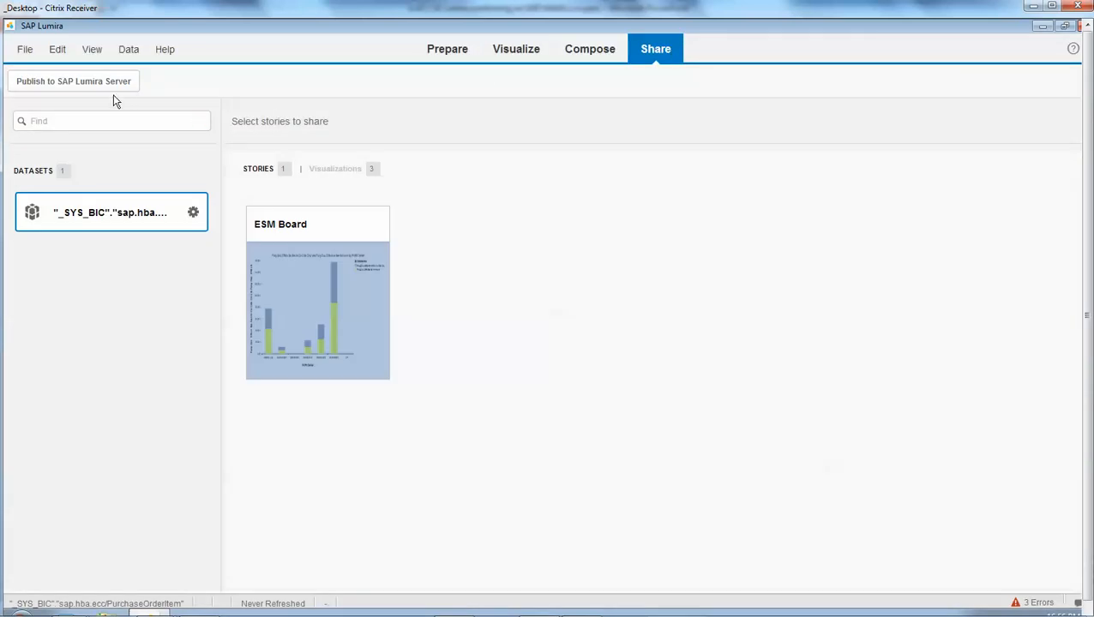
click(79, 86)
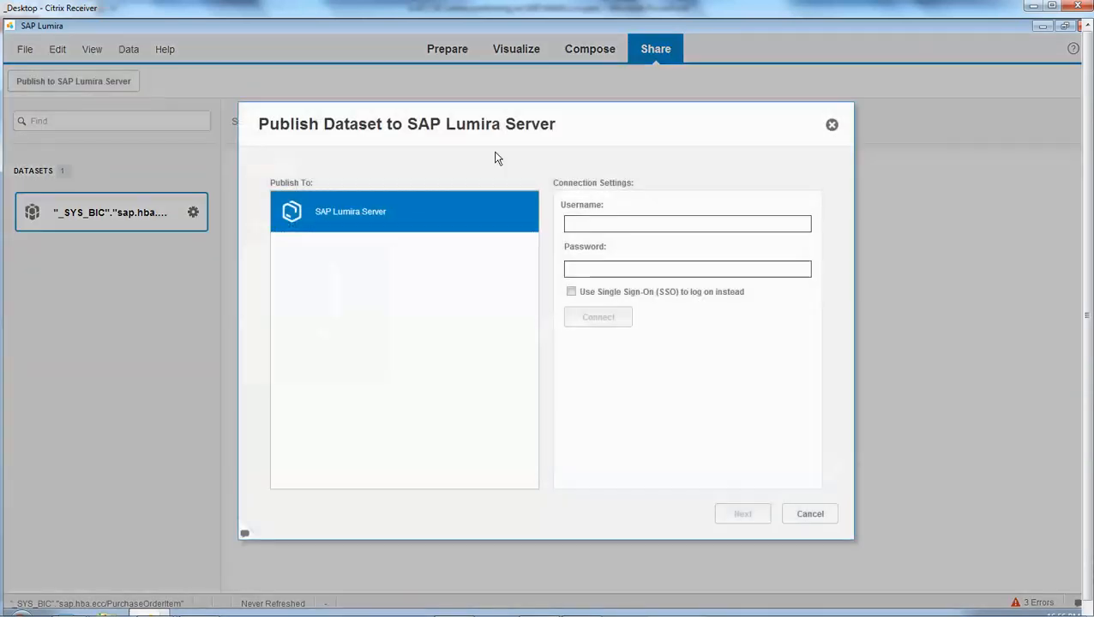